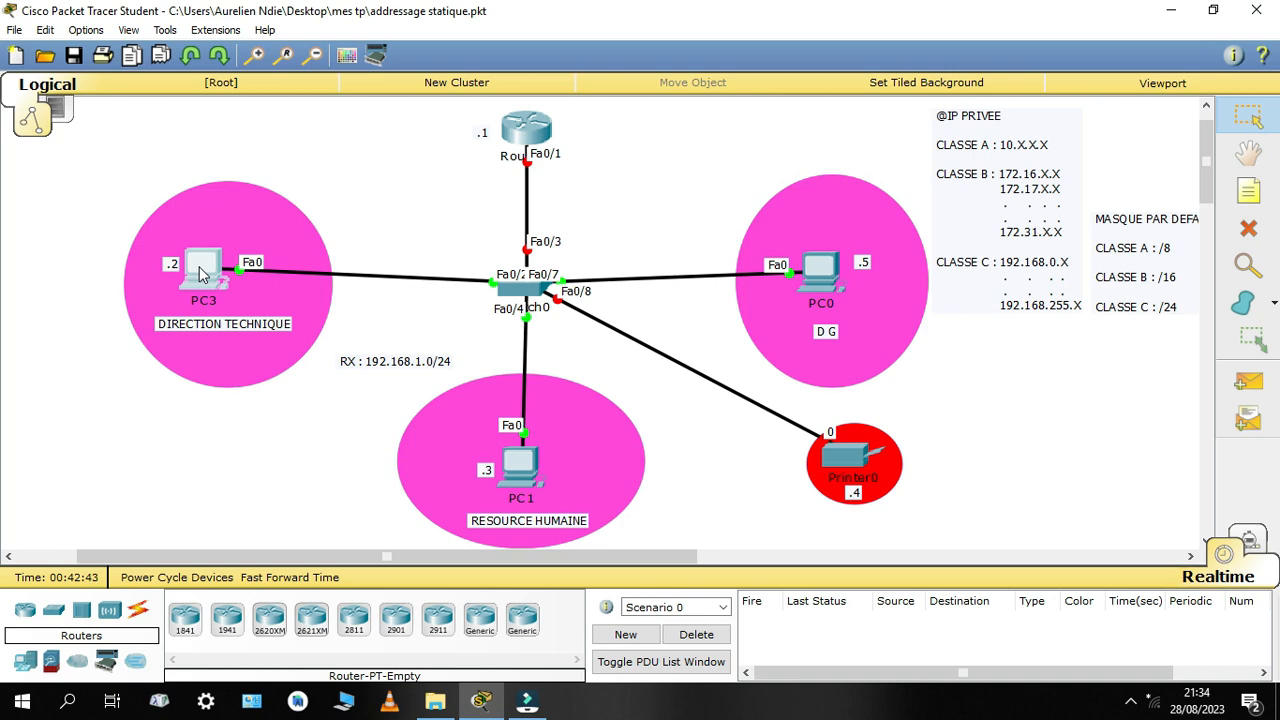
Give PC3 the static IP address 192.168.1.2 with subnet mask 255.255.255.0
{"action": "left_click", "coordinate": [203, 275]}
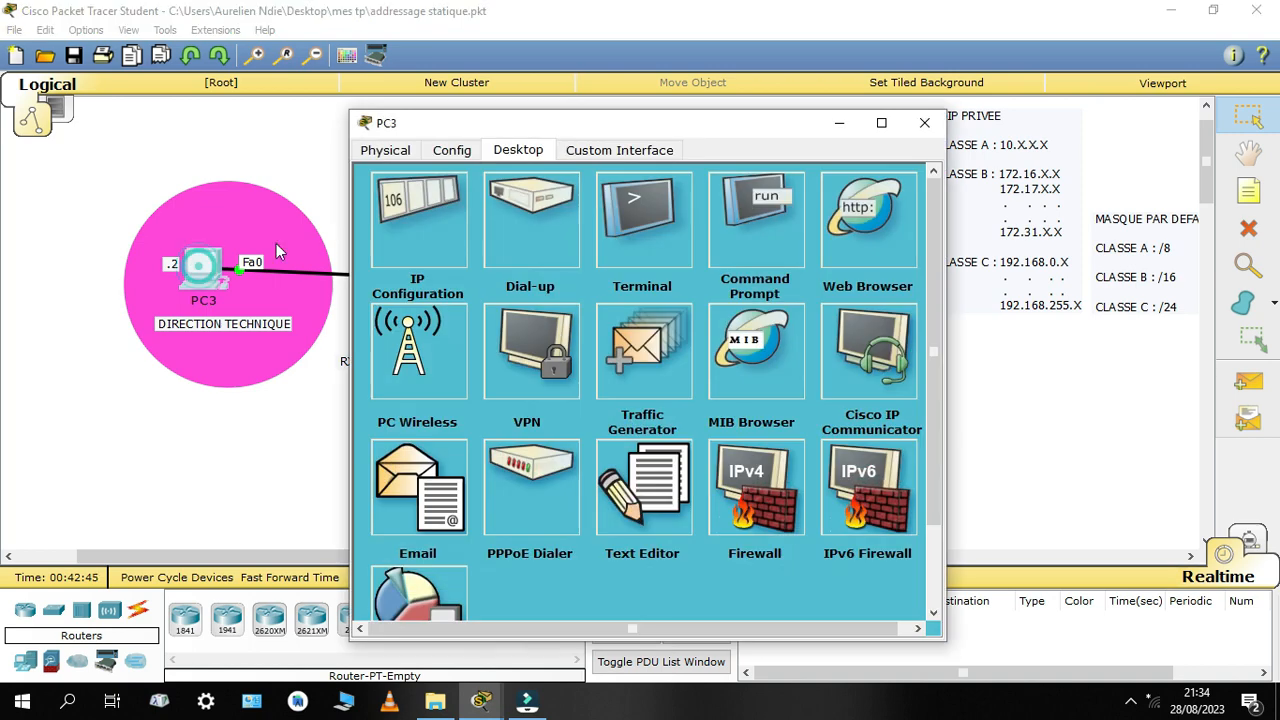
{"action": "left_click", "coordinate": [416, 244]}
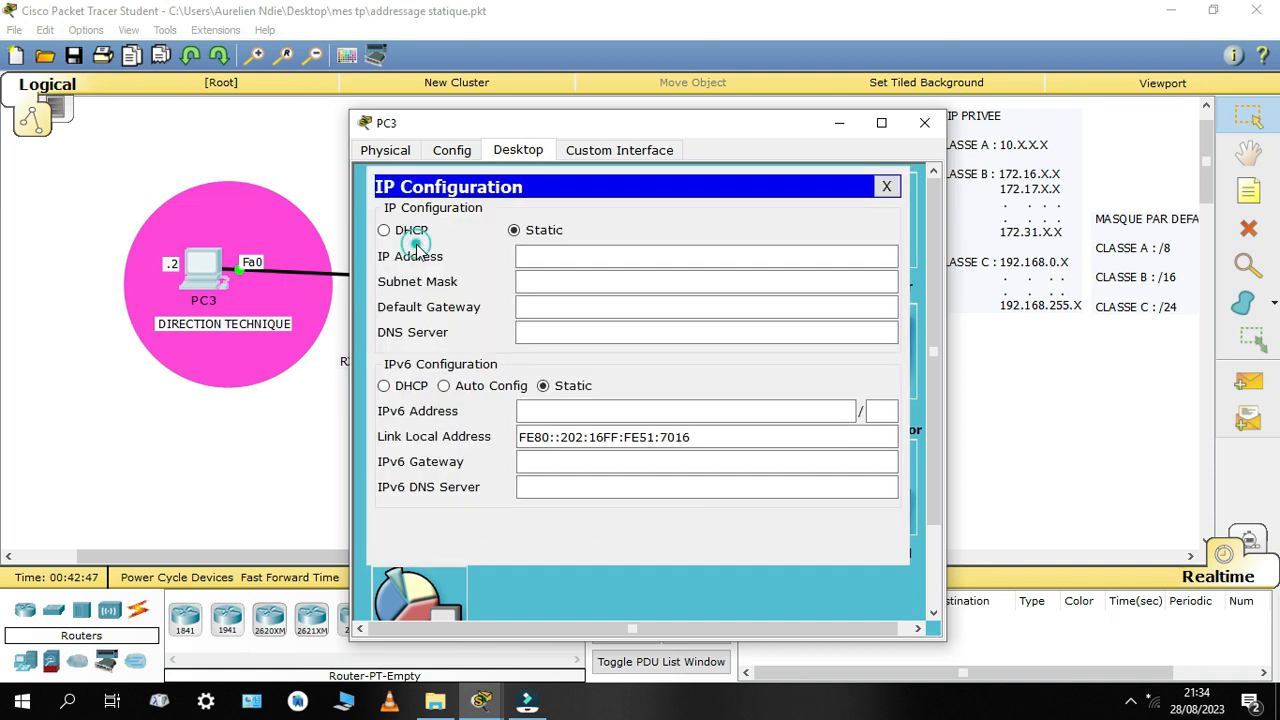
{"action": "left_click", "coordinate": [515, 231]}
{"action": "left_click", "coordinate": [521, 256]}
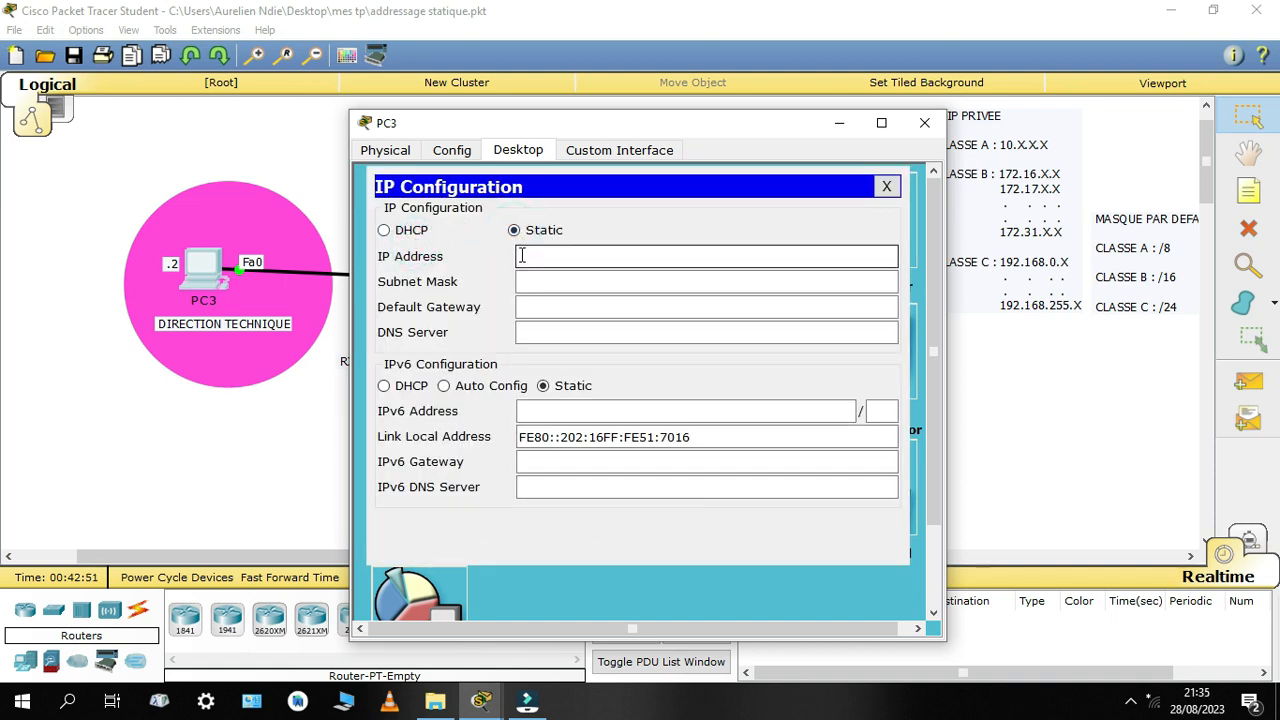
{"action": "left_click", "coordinate": [521, 256]}
{"action": "type", "text": "192.168.1"}
{"action": "left_click_drag", "start_coordinate": [649, 124], "coordinate": [785, 125]}
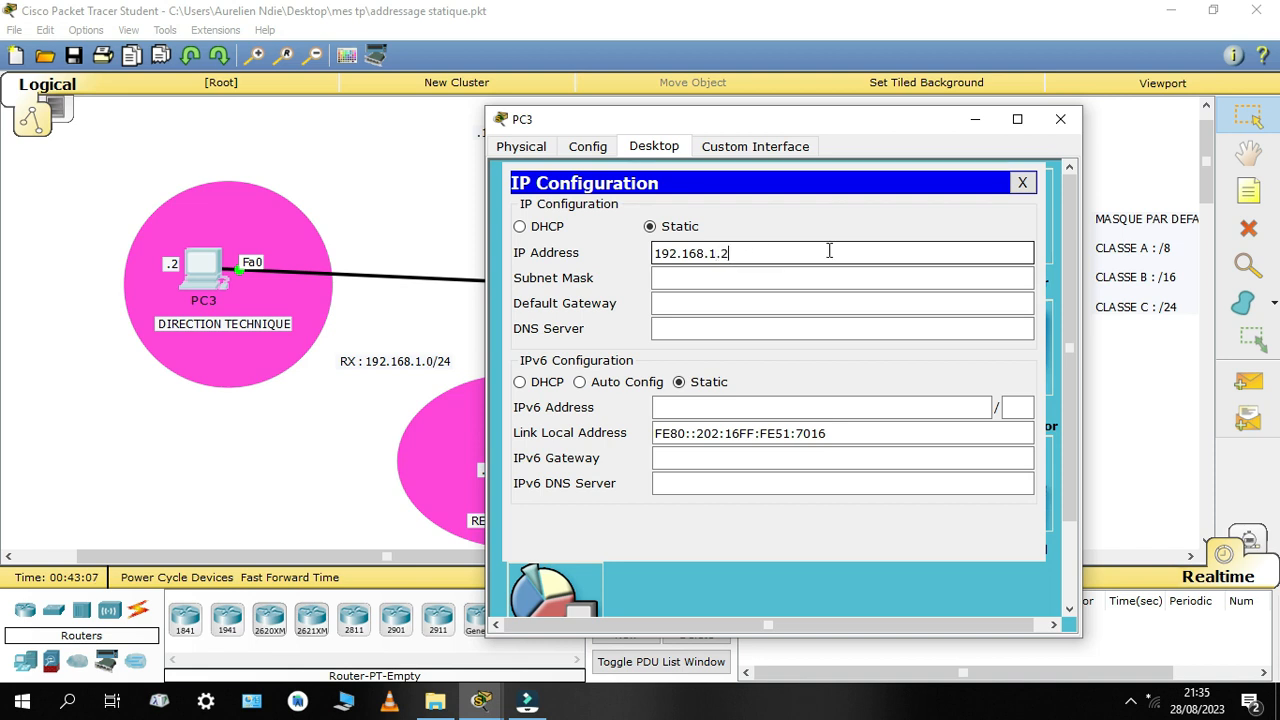
{"action": "left_click", "coordinate": [743, 278]}
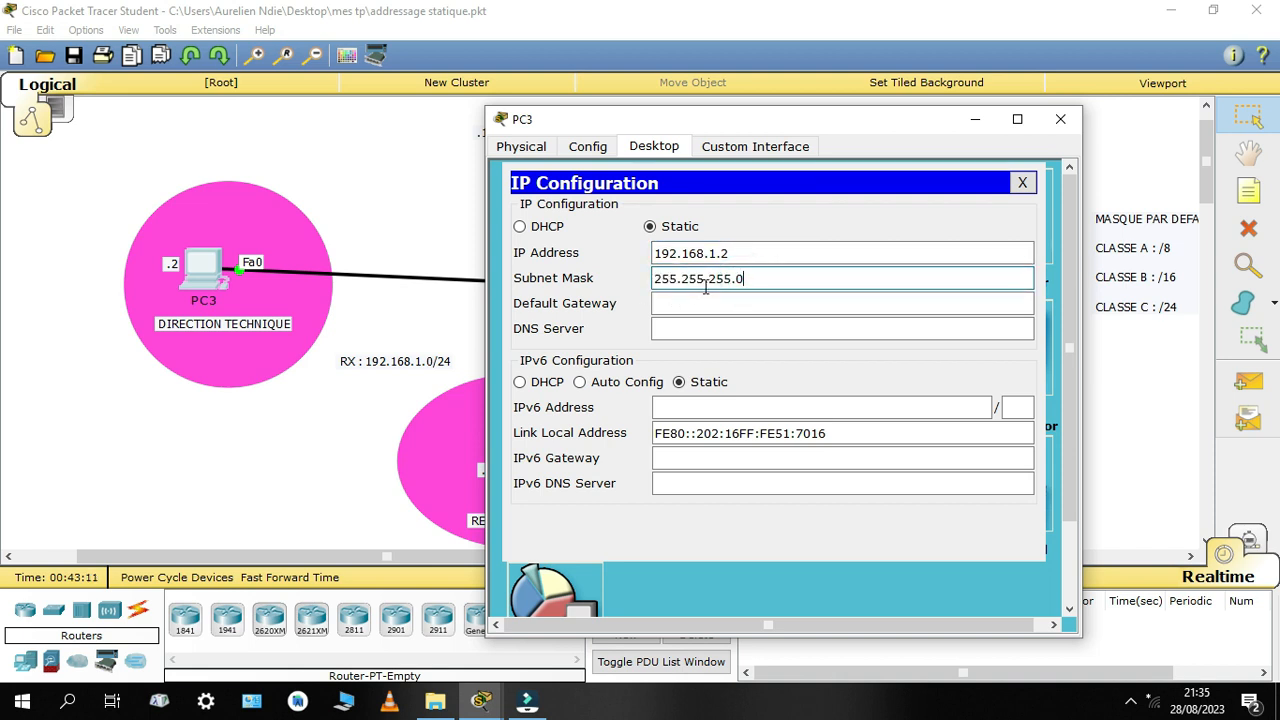
Set PC3's default gateway to 192.168.1.1 and its DNS server to 8.8.8.8, and close its configuration
{"action": "left_click", "coordinate": [712, 303]}
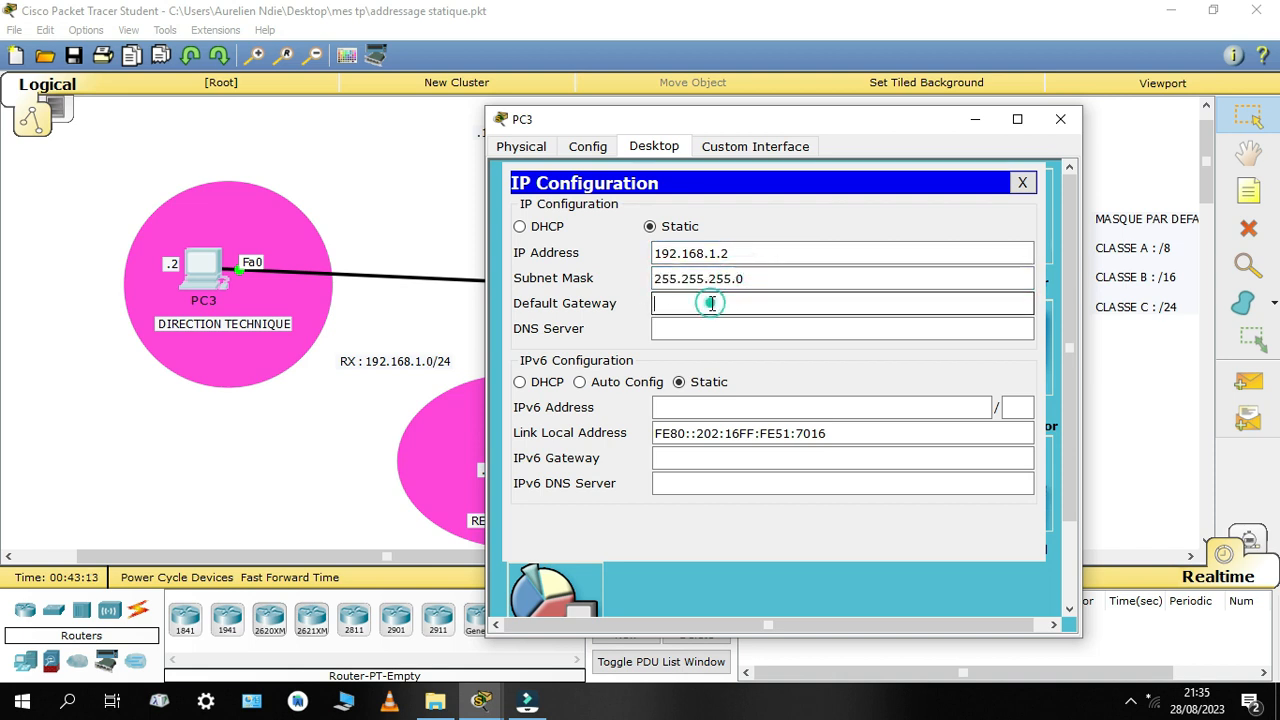
{"action": "type", "text": "192"}
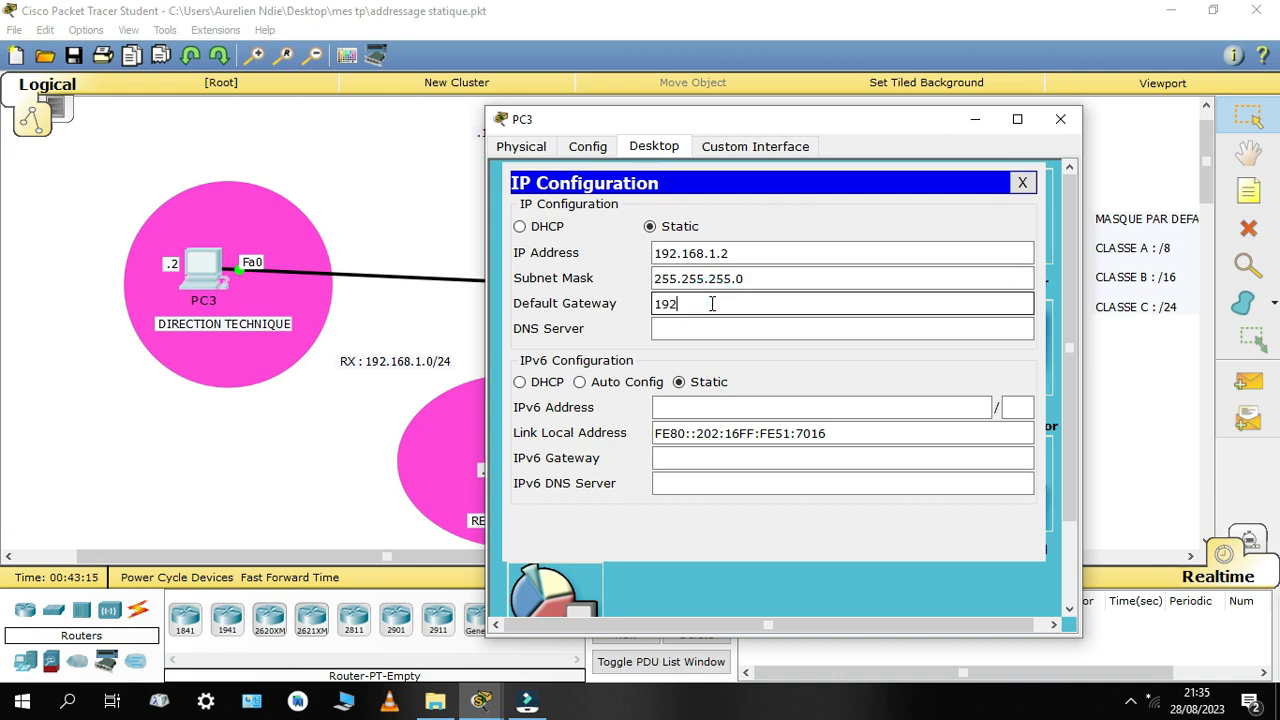
{"action": "type", "text": ".168.1.1"}
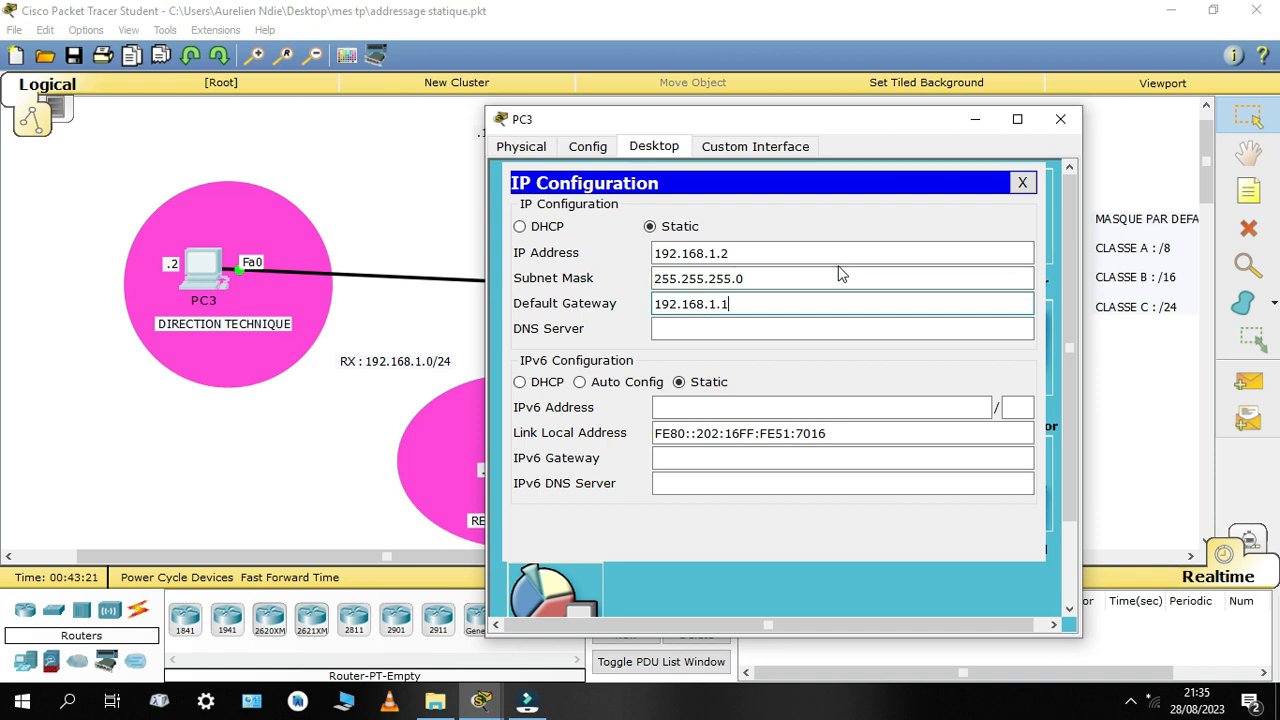
{"action": "left_click", "coordinate": [692, 333]}
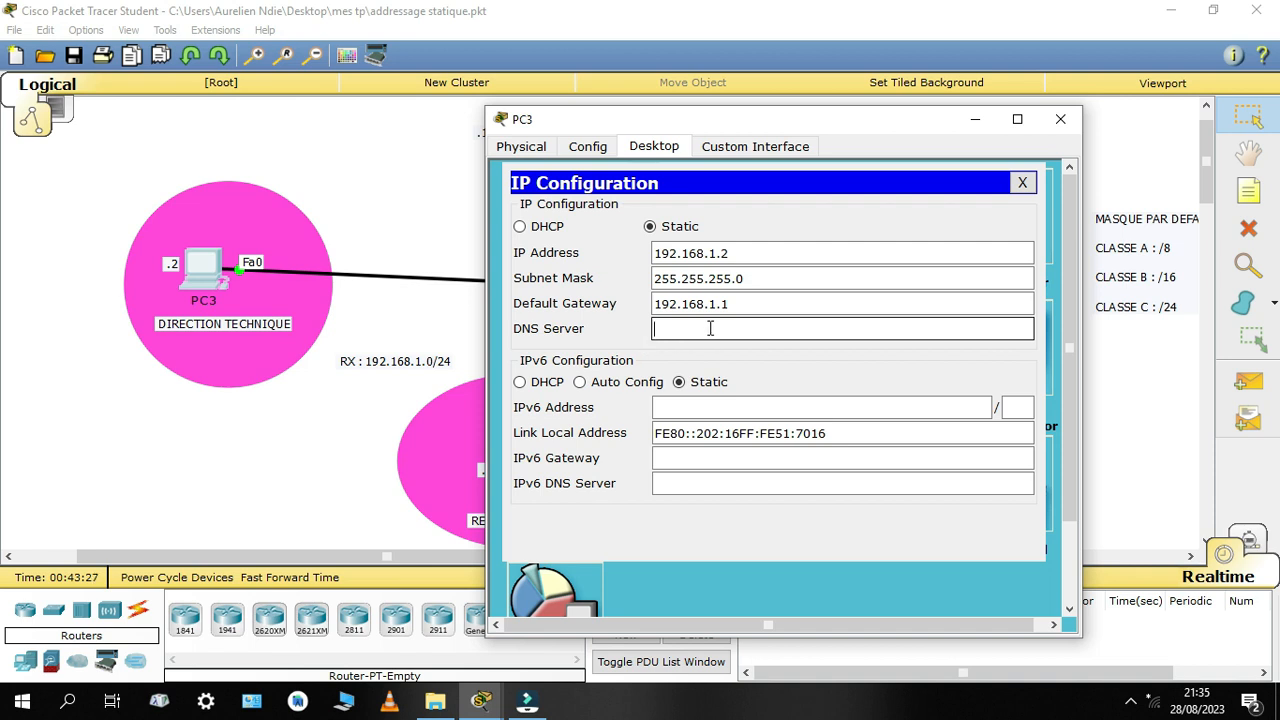
{"action": "type", "text": "8.8.8.8"}
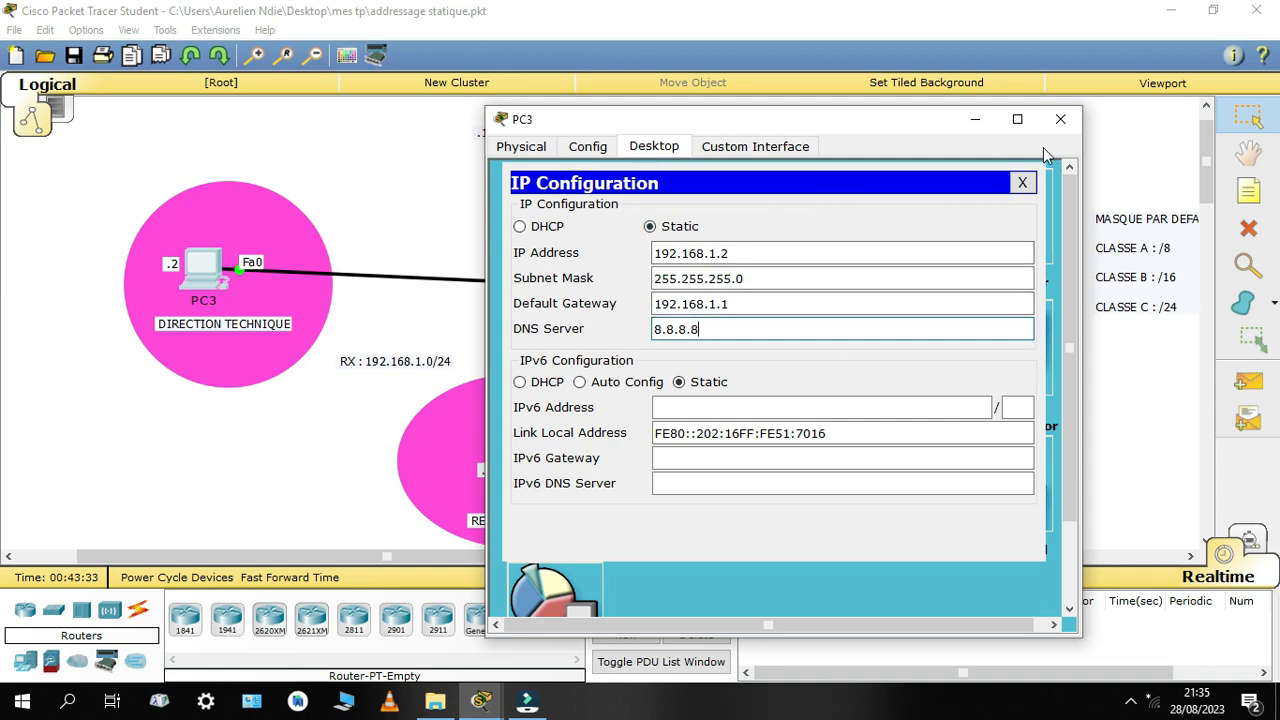
{"action": "left_click", "coordinate": [1023, 183]}
{"action": "left_click", "coordinate": [1060, 119]}
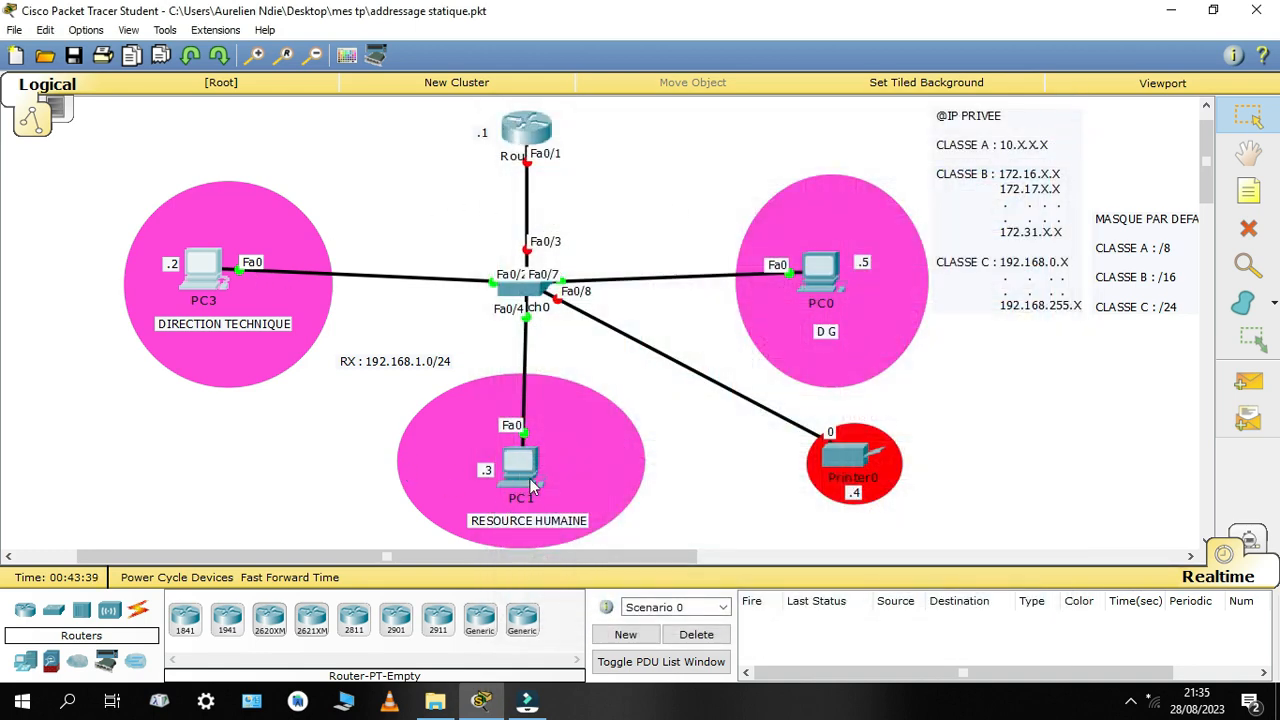
Give PC1 the static IP address 192.168.1.3 with subnet mask 255.255.255.0
{"action": "left_click", "coordinate": [530, 480]}
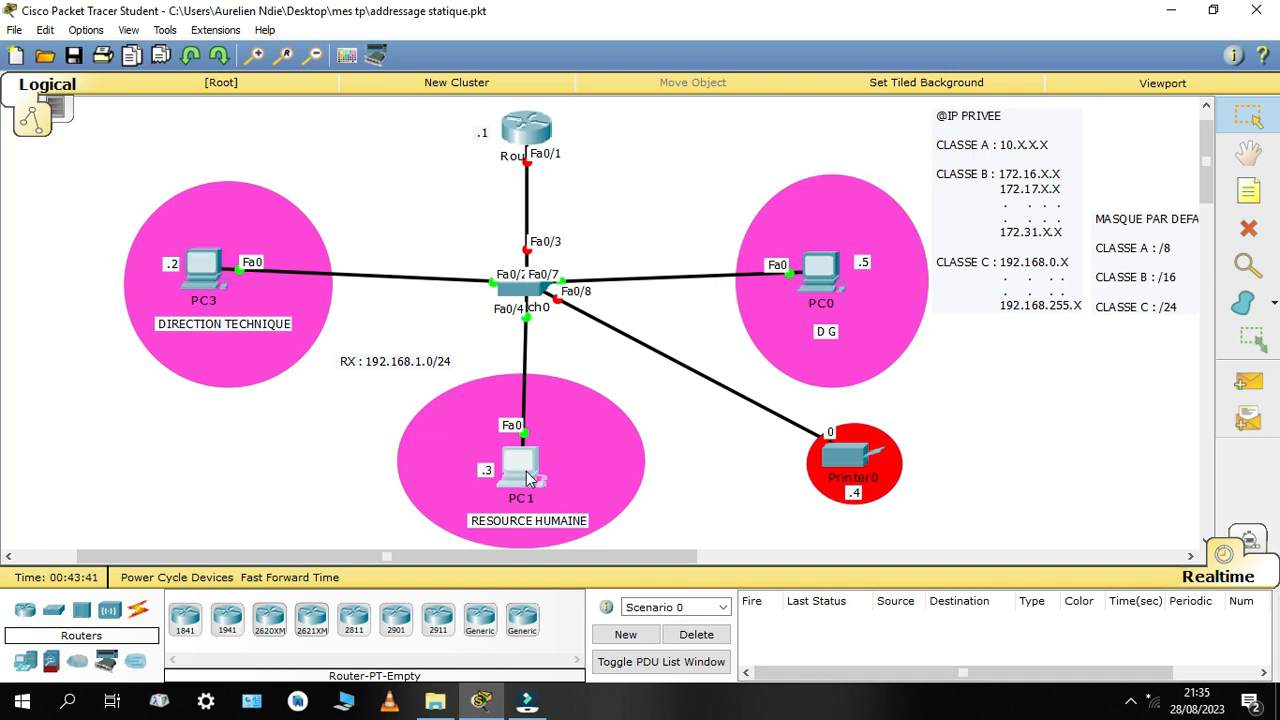
{"action": "left_click_drag", "start_coordinate": [610, 124], "coordinate": [866, 115]}
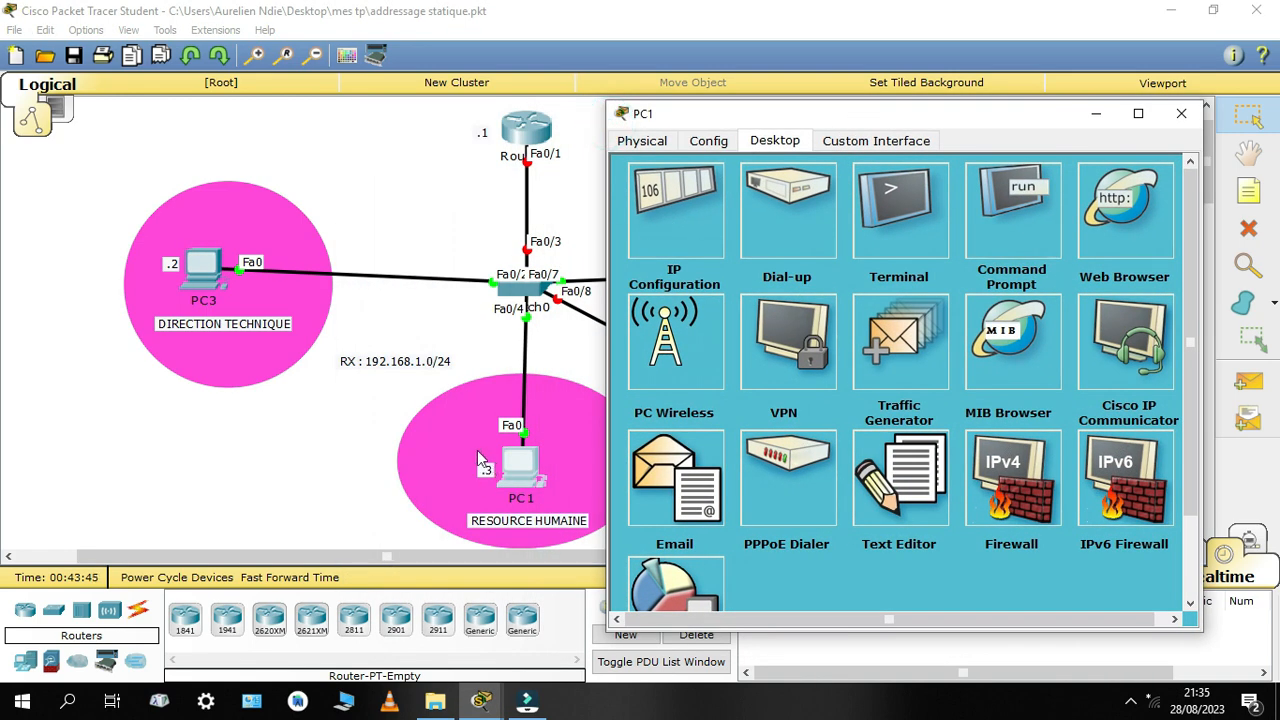
{"action": "left_click", "coordinate": [640, 220]}
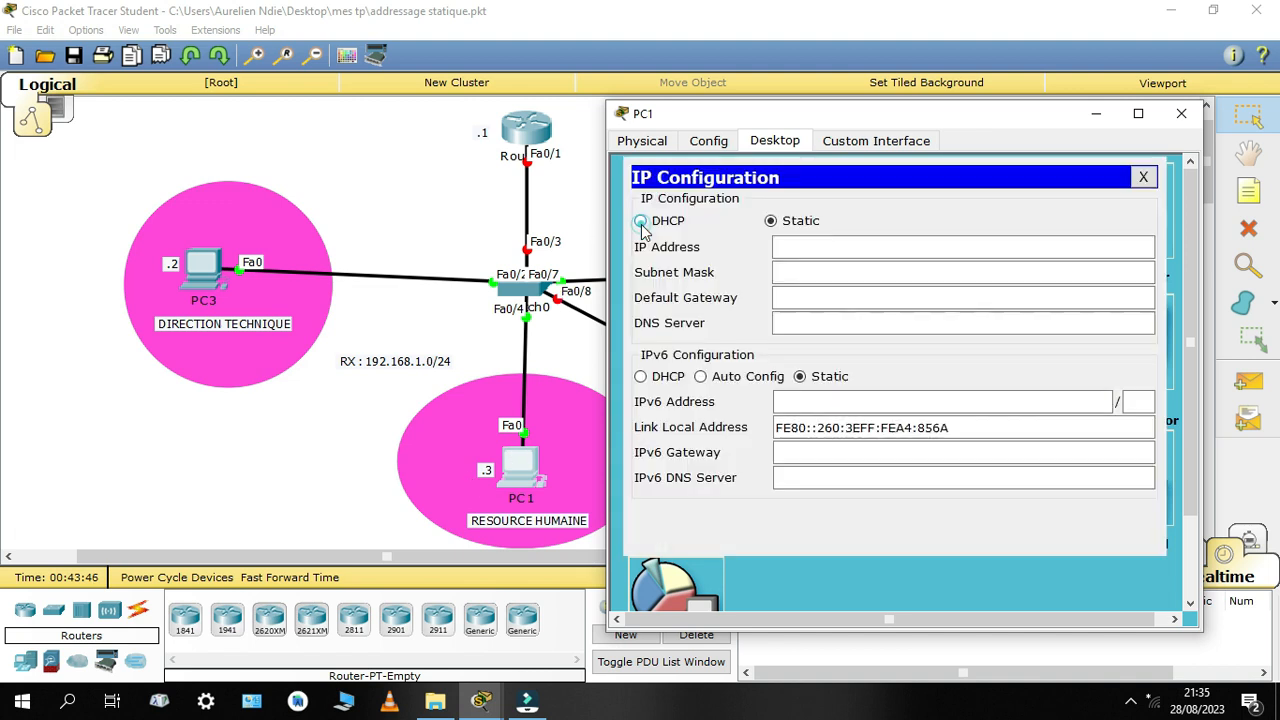
{"action": "left_click", "coordinate": [782, 246]}
{"action": "type", "text": "19"}
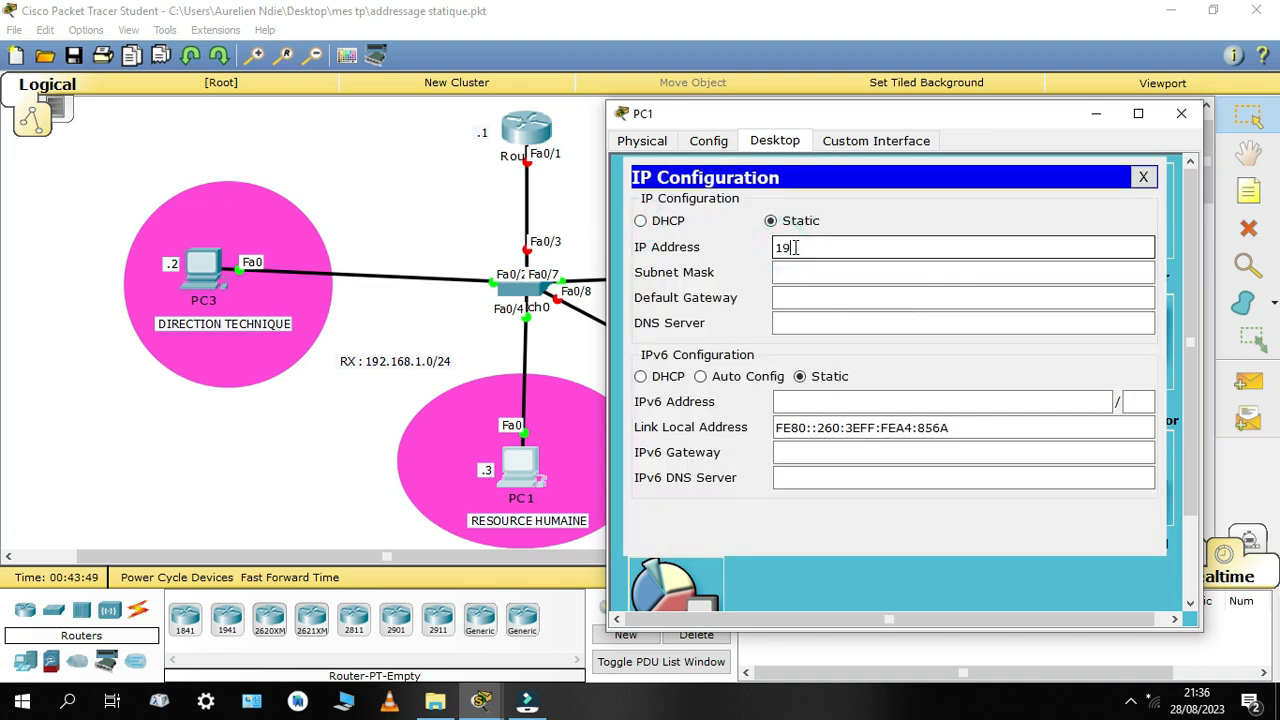
{"action": "type", "text": "2.168.1.3"}
{"action": "left_click", "coordinate": [834, 282]}
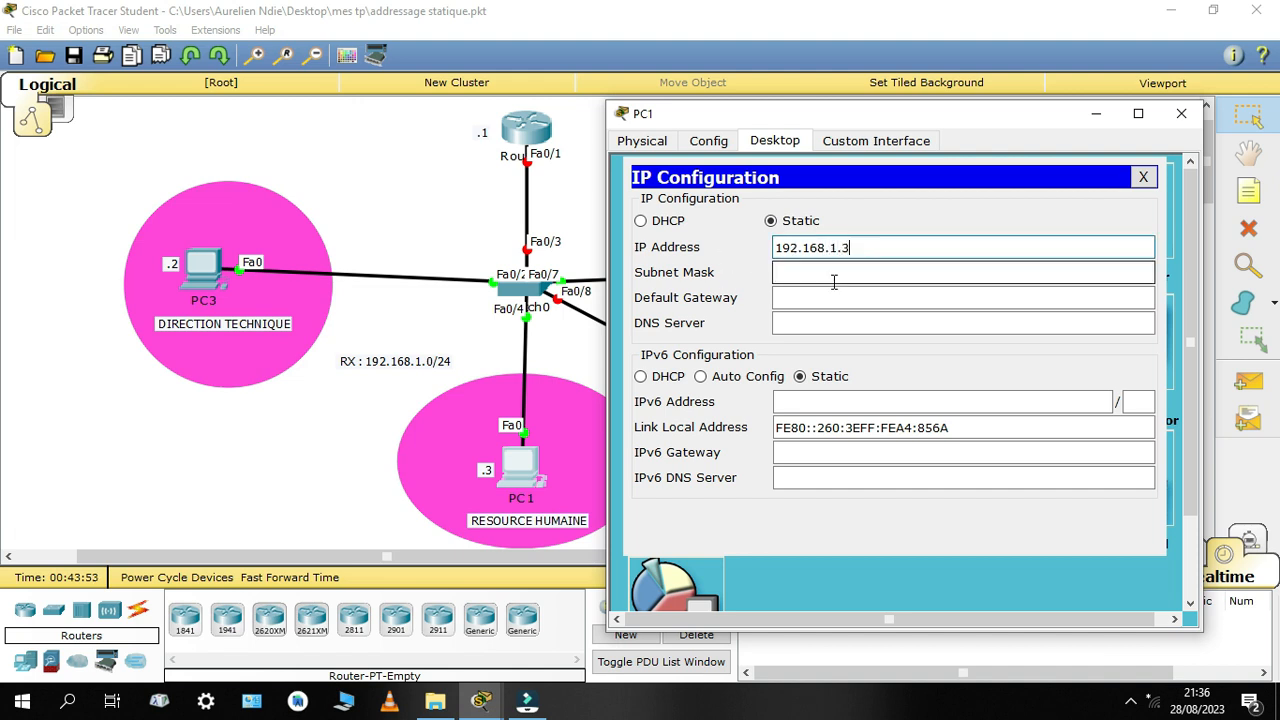
{"action": "left_click", "coordinate": [834, 275]}
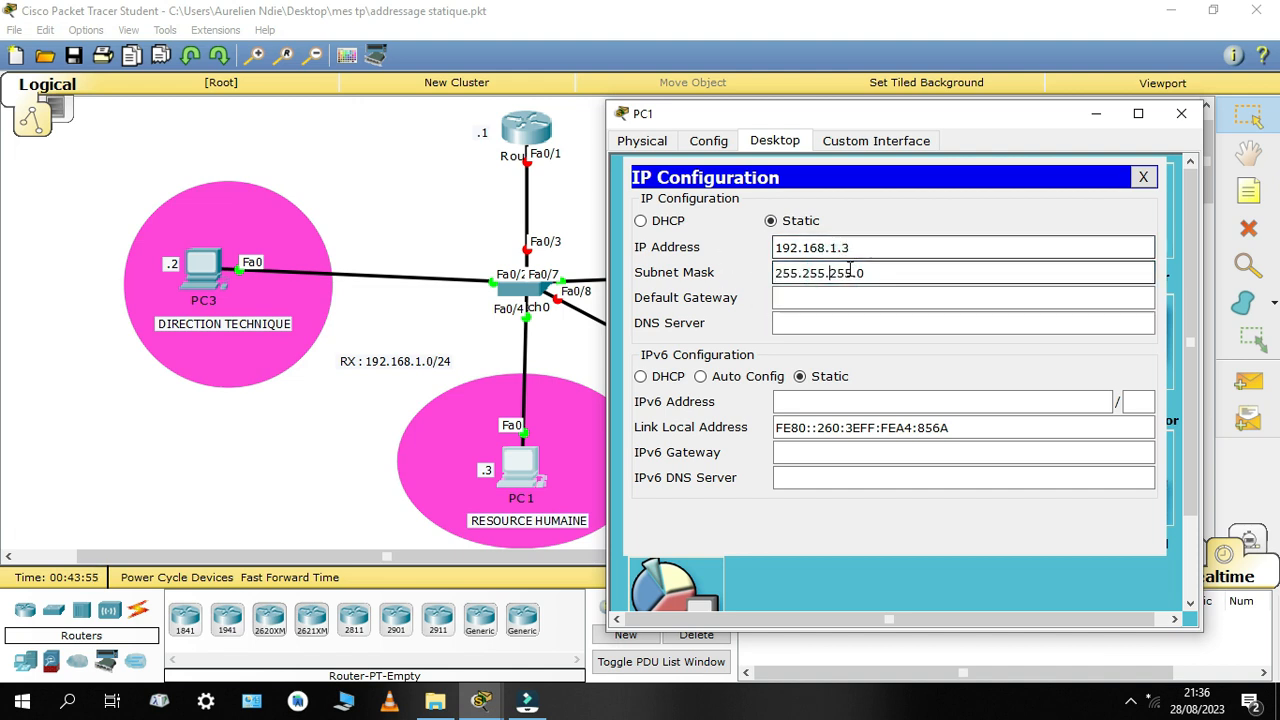
Set PC1's default gateway to 192.168.1.1 and its DNS server to 8.8.8.8, and close its configuration
{"action": "left_click", "coordinate": [813, 298]}
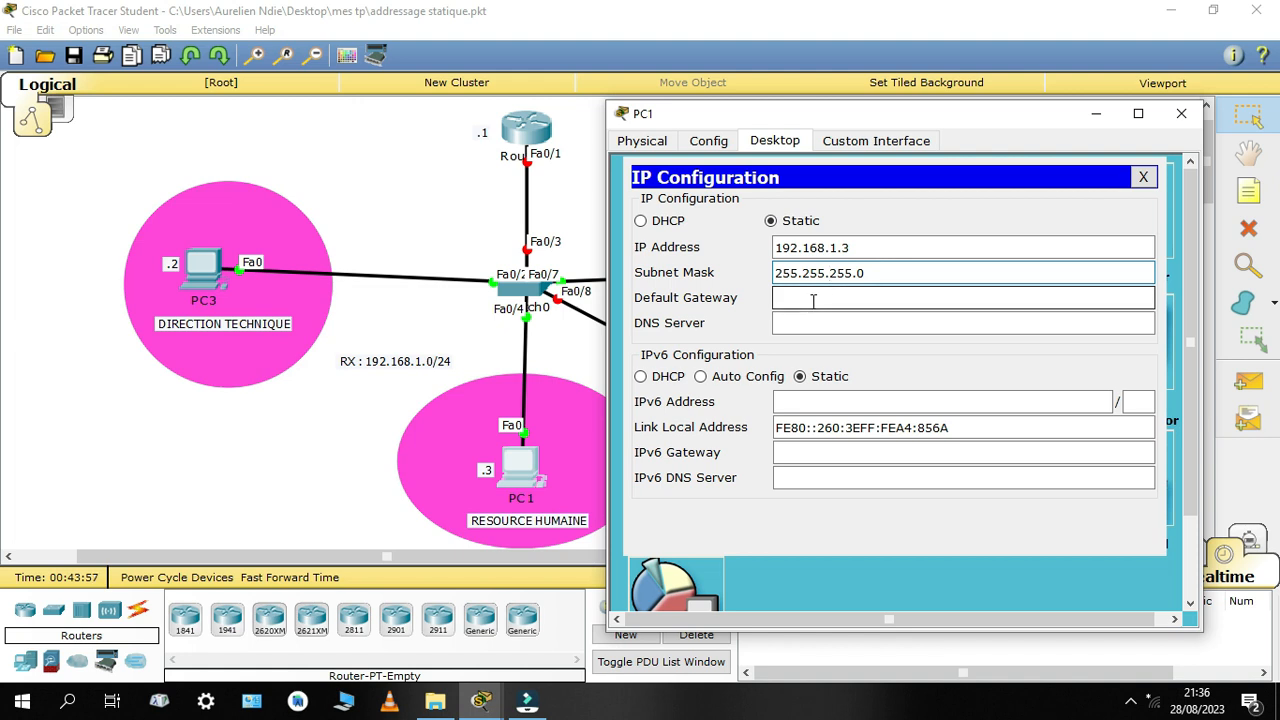
{"action": "left_click", "coordinate": [813, 299]}
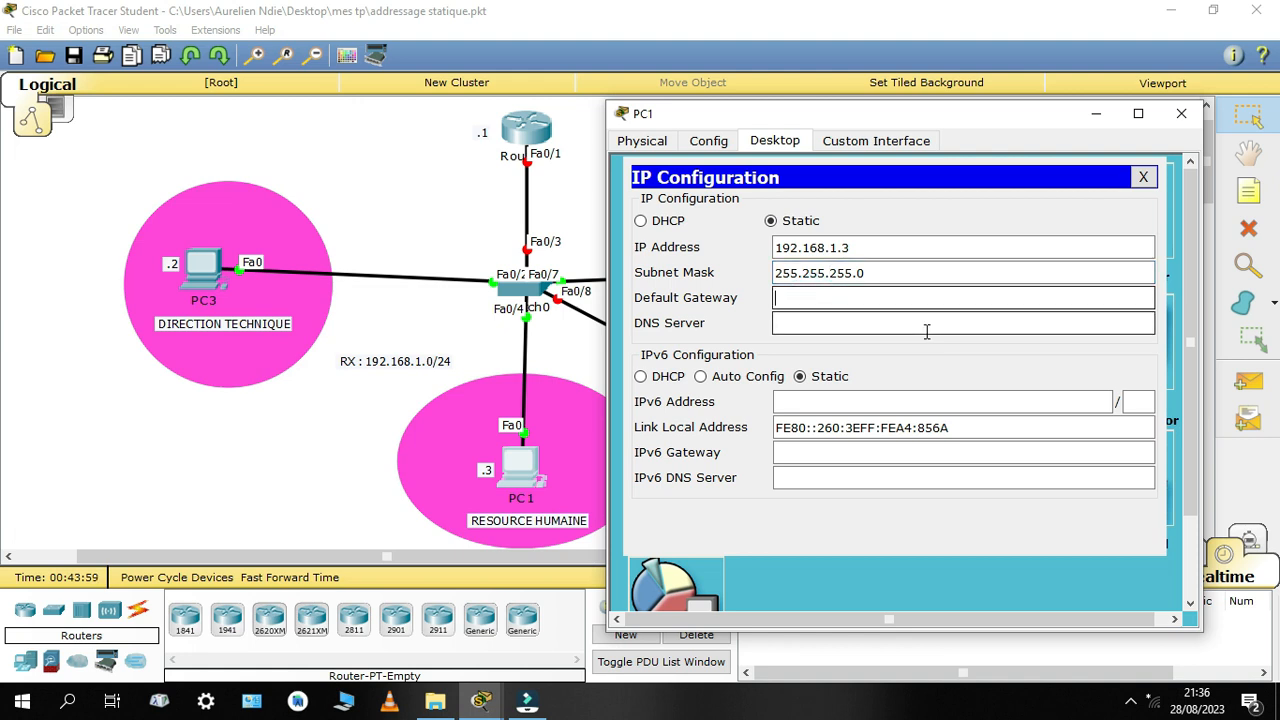
{"action": "type", "text": "192.168.1.1"}
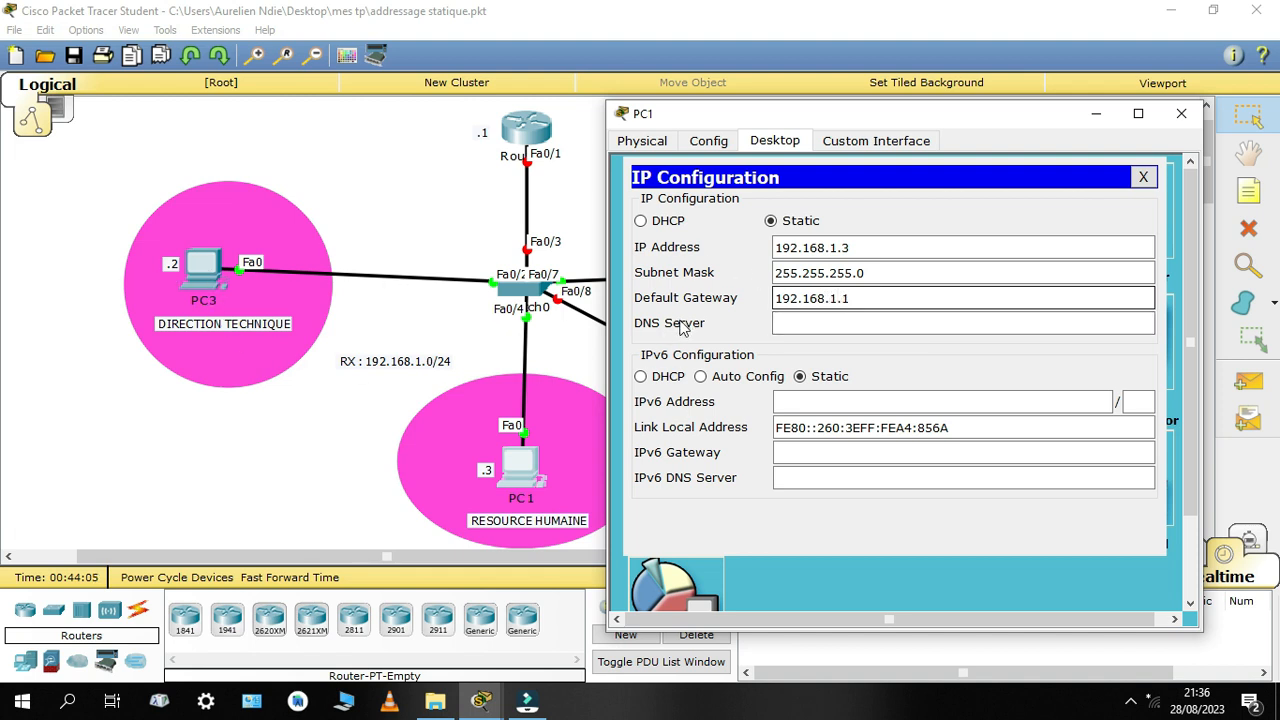
{"action": "left_click", "coordinate": [878, 329]}
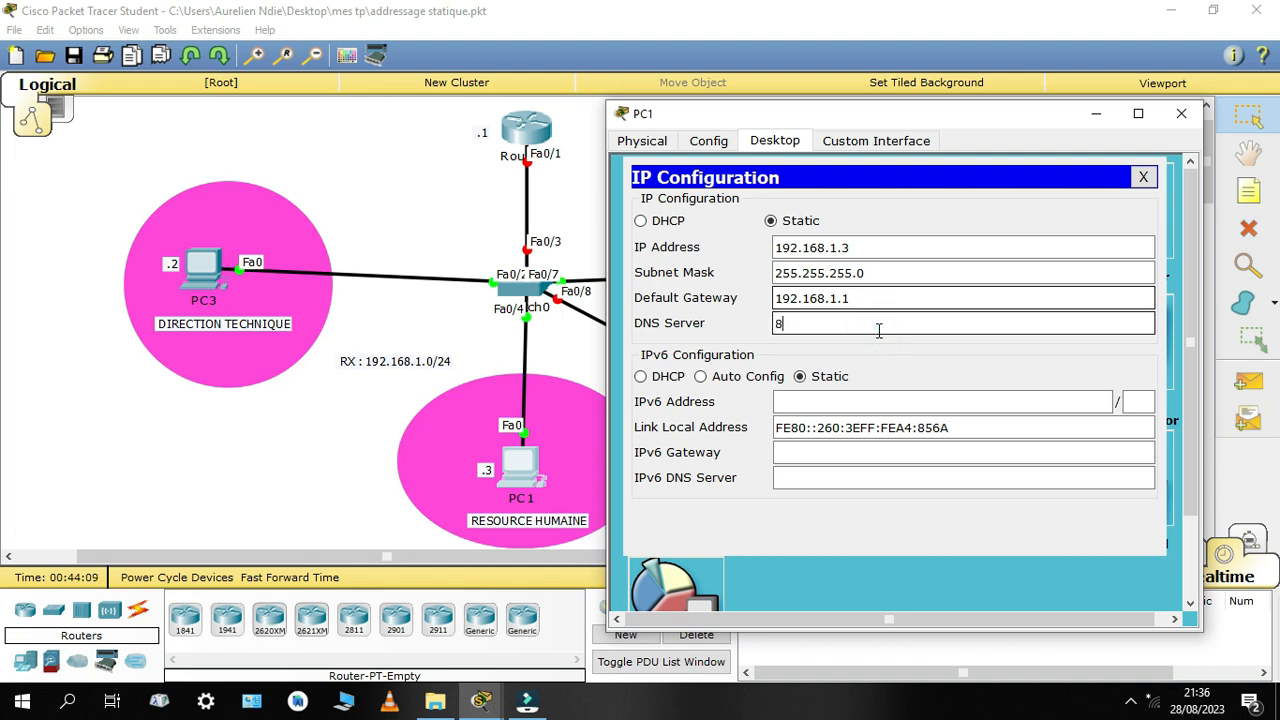
{"action": "type", "text": "8.8.8.8"}
{"action": "left_click", "coordinate": [1143, 177]}
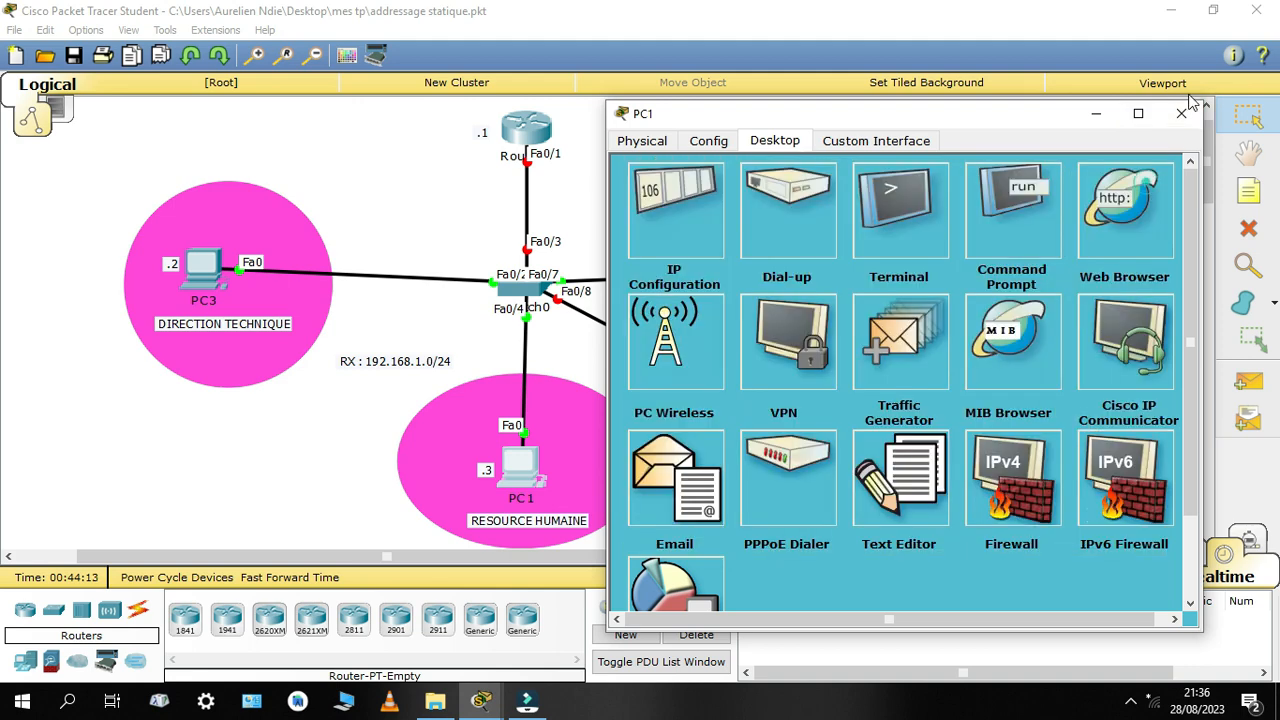
{"action": "left_click", "coordinate": [1182, 115]}
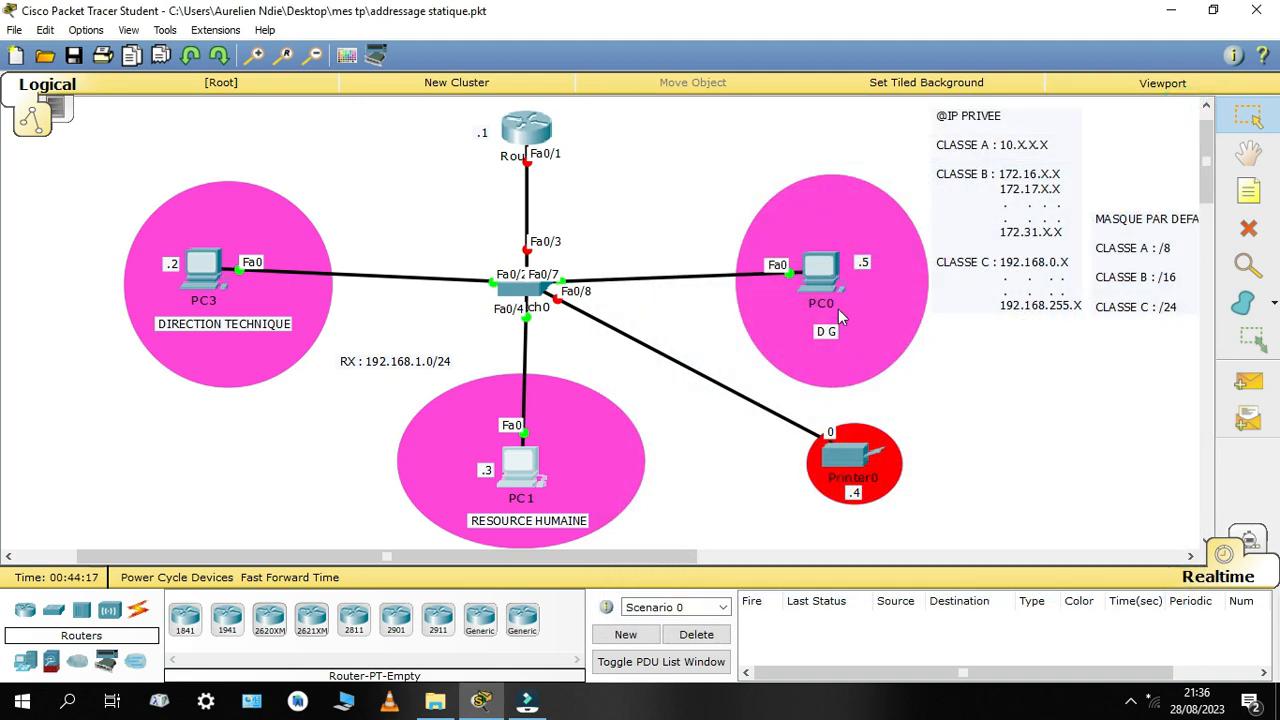
Give PC0 the static IP address 192.168.1.5 with subnet mask 255.255.255.0
{"action": "left_click", "coordinate": [820, 268]}
{"action": "left_click_drag", "start_coordinate": [750, 120], "coordinate": [606, 106]}
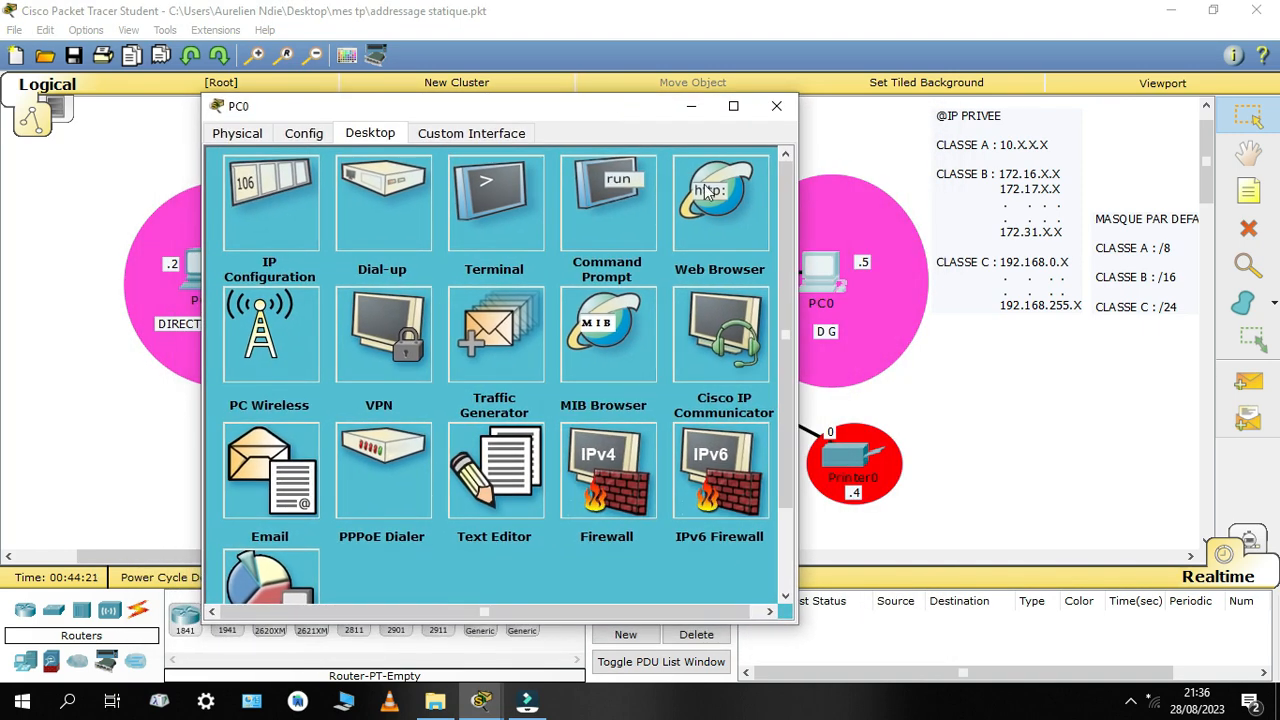
{"action": "left_click", "coordinate": [296, 197]}
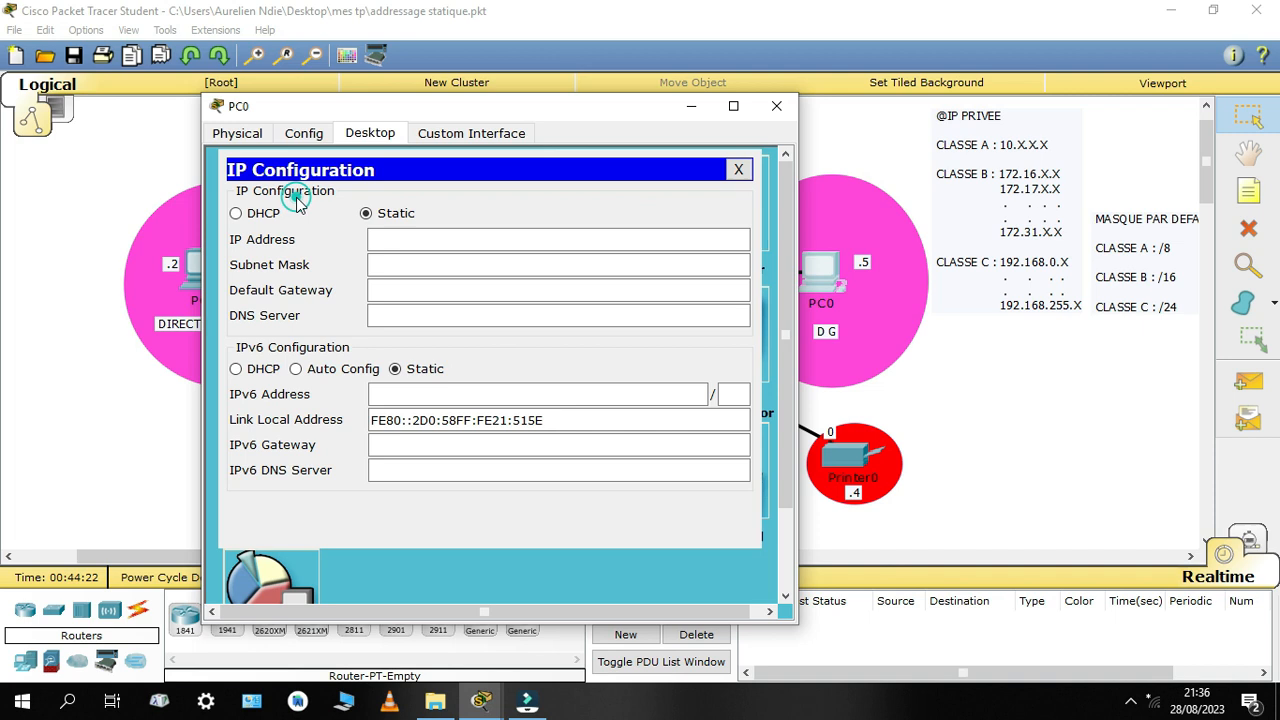
{"action": "left_click", "coordinate": [405, 239]}
{"action": "type", "text": "192"}
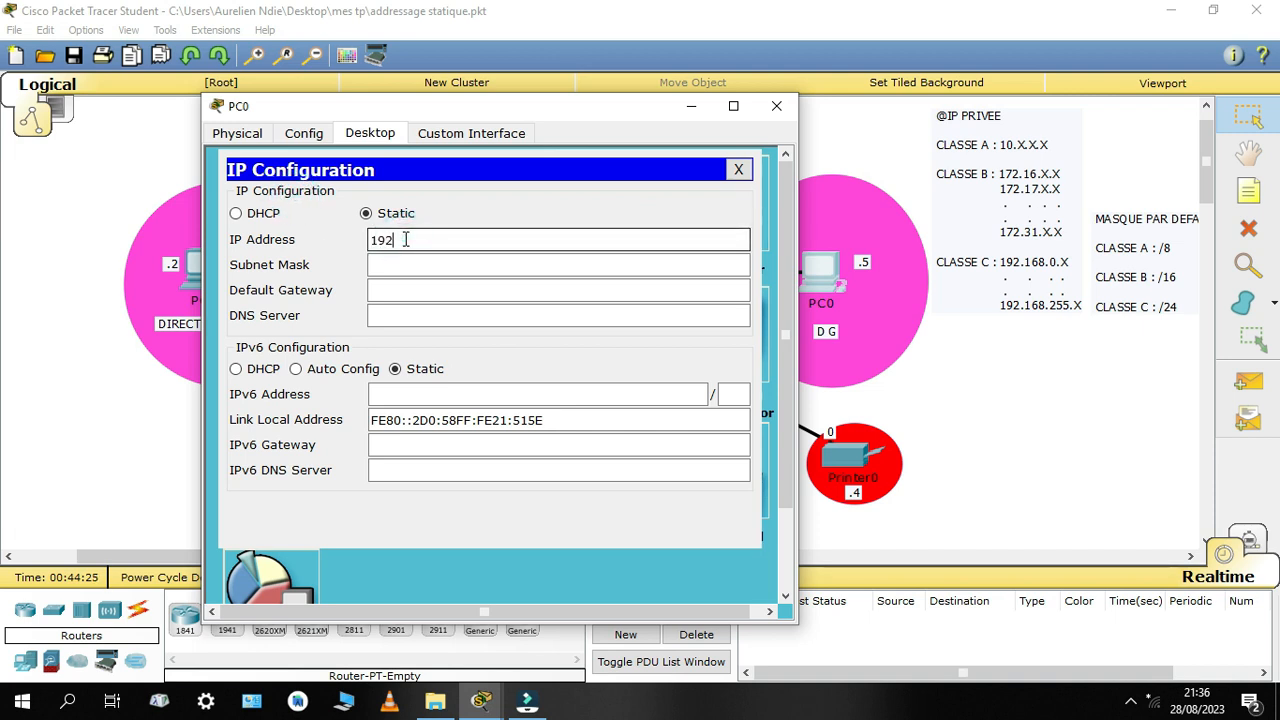
{"action": "type", "text": ".168.1.5"}
{"action": "left_click", "coordinate": [421, 265]}
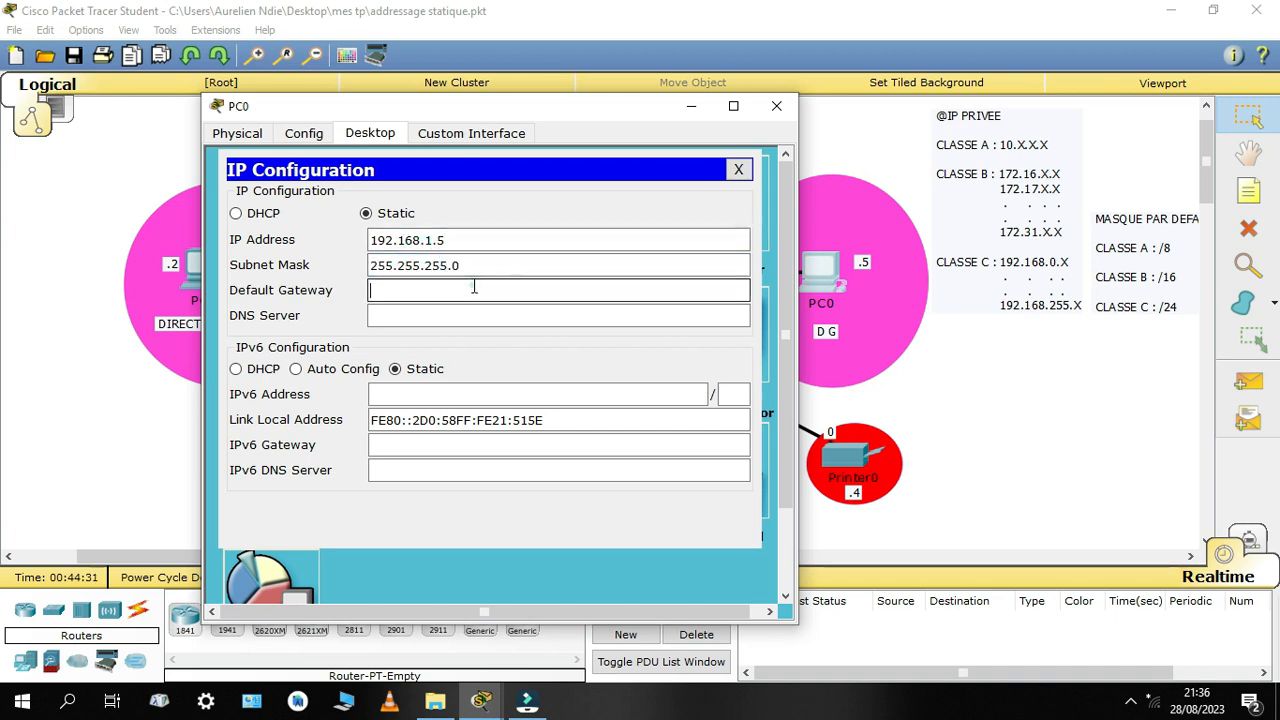
Set PC0's default gateway to 192.168.1.1 and its DNS server to 8.8.8.8, and close its configuration
{"action": "left_click", "coordinate": [472, 288]}
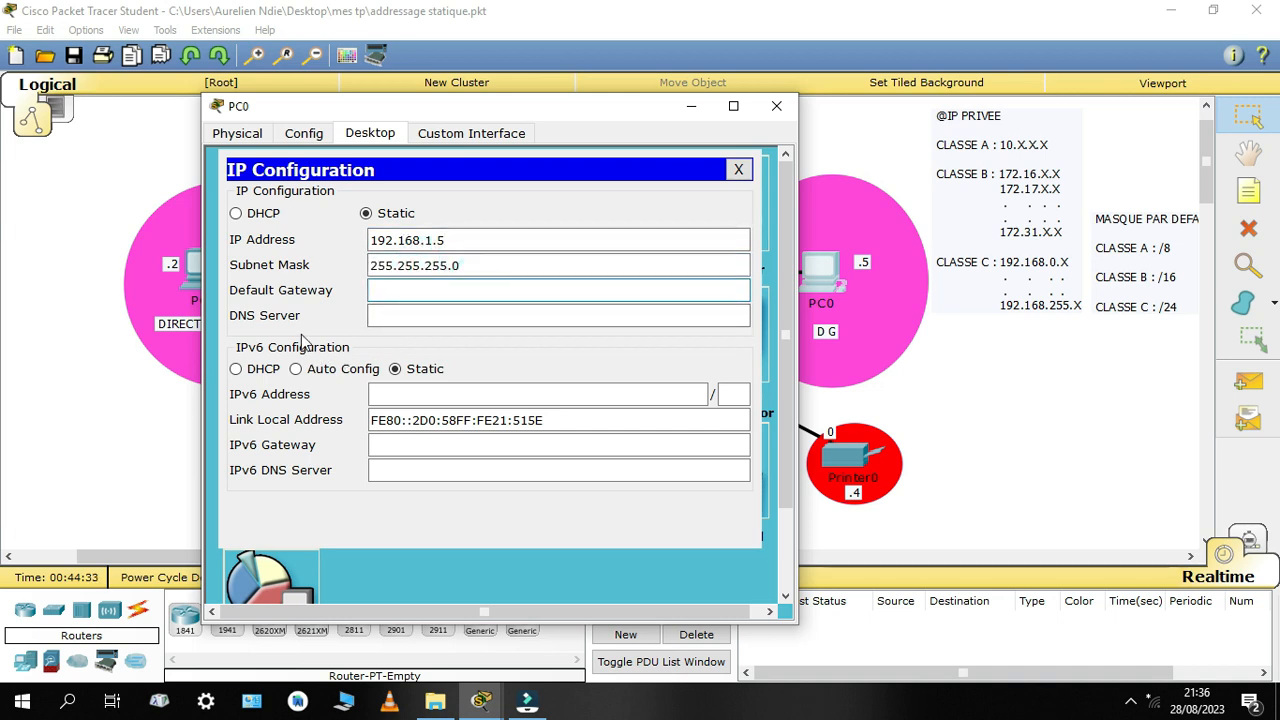
{"action": "type", "text": "192.168.1.1"}
{"action": "left_click", "coordinate": [410, 315]}
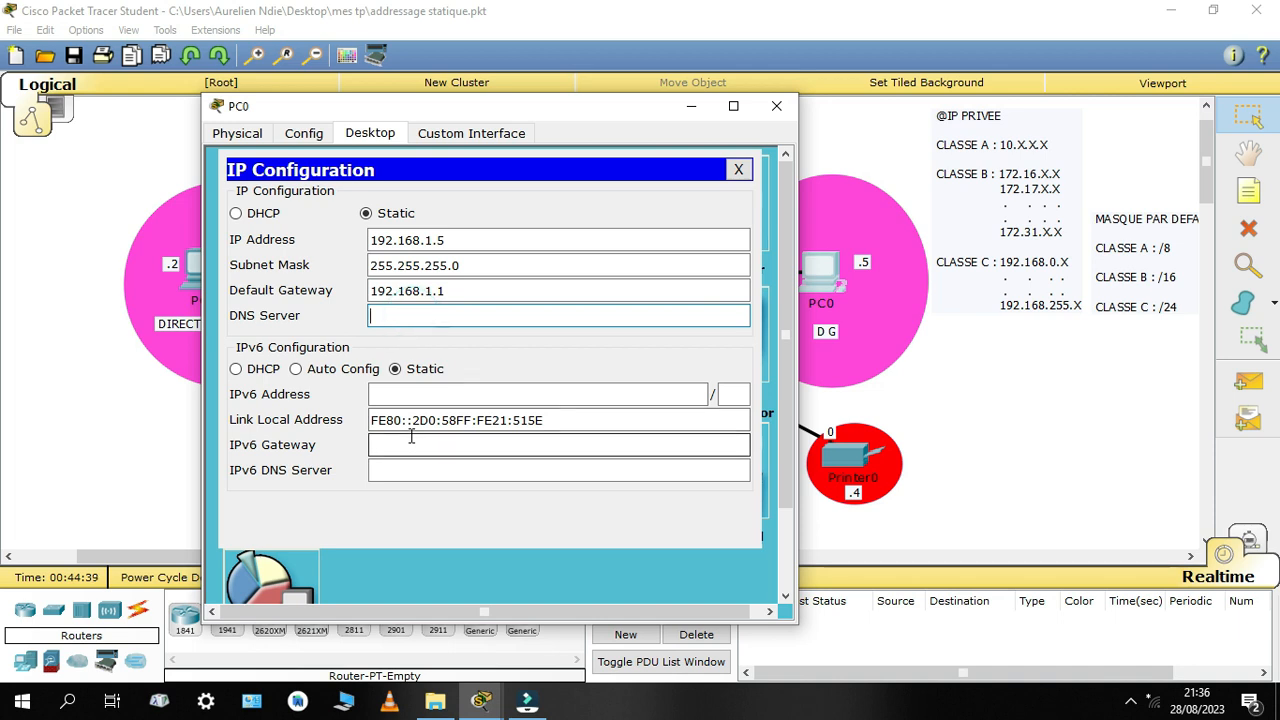
{"action": "type", "text": "8.8.8.8"}
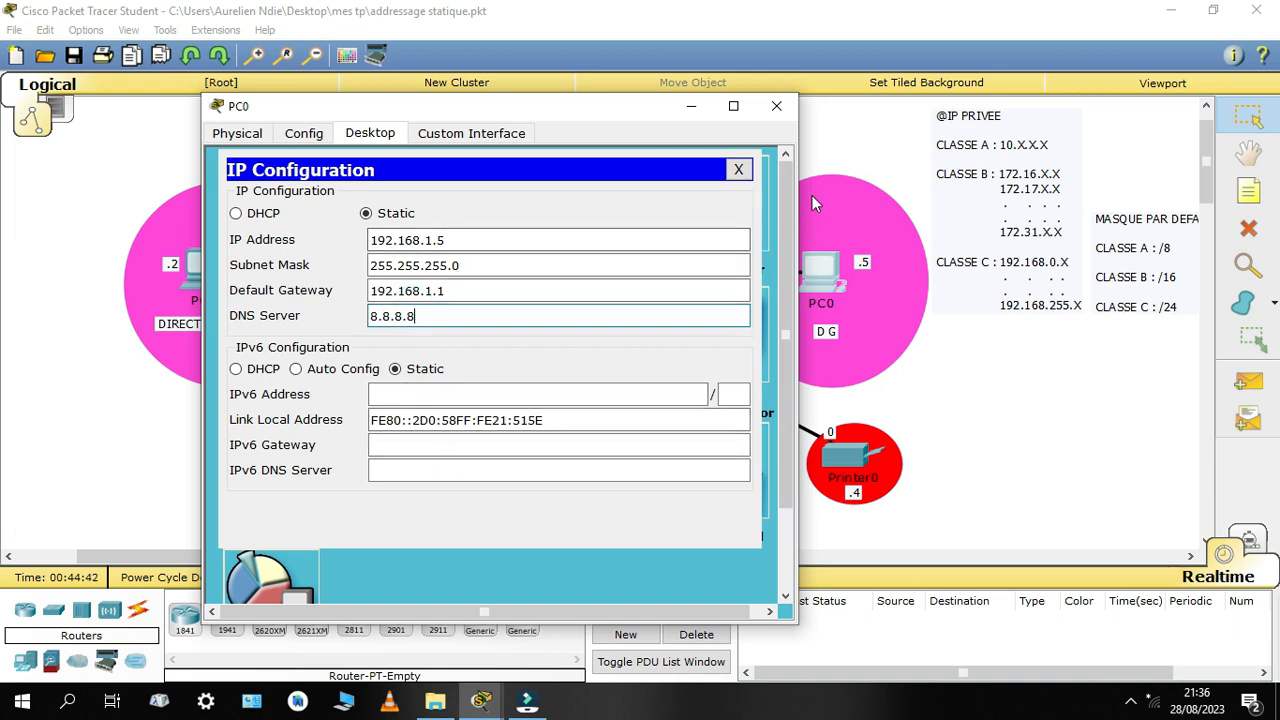
{"action": "left_click", "coordinate": [786, 105]}
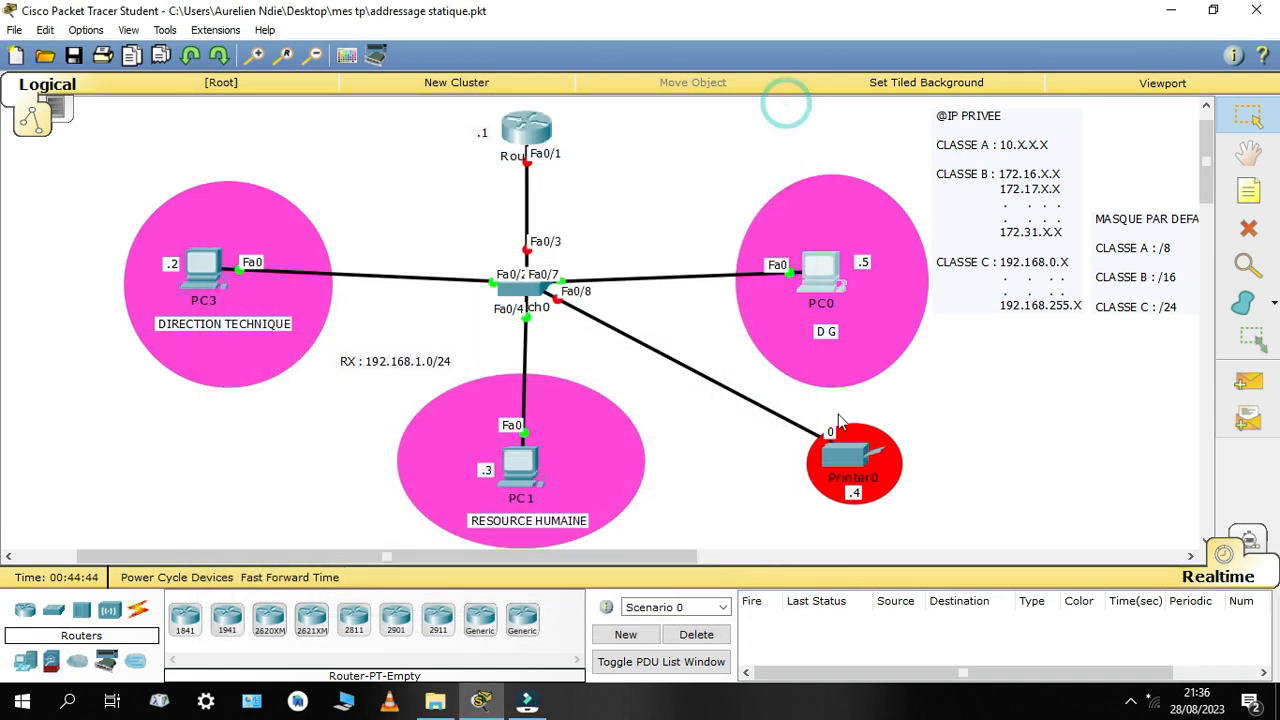
Give Printer0's FastEthernet0 interface the static IP address 192.168.1.4 with subnet mask 255.255.255.0
{"action": "left_click", "coordinate": [865, 466]}
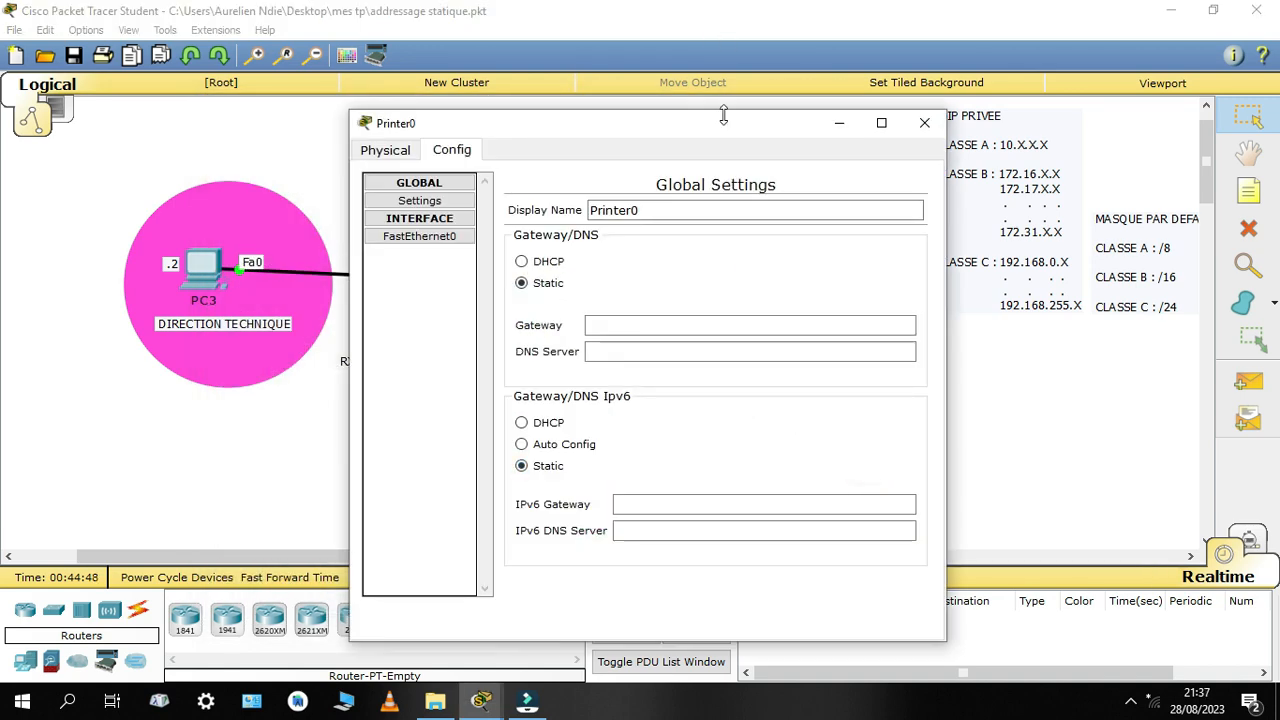
{"action": "left_click_drag", "start_coordinate": [728, 129], "coordinate": [570, 68]}
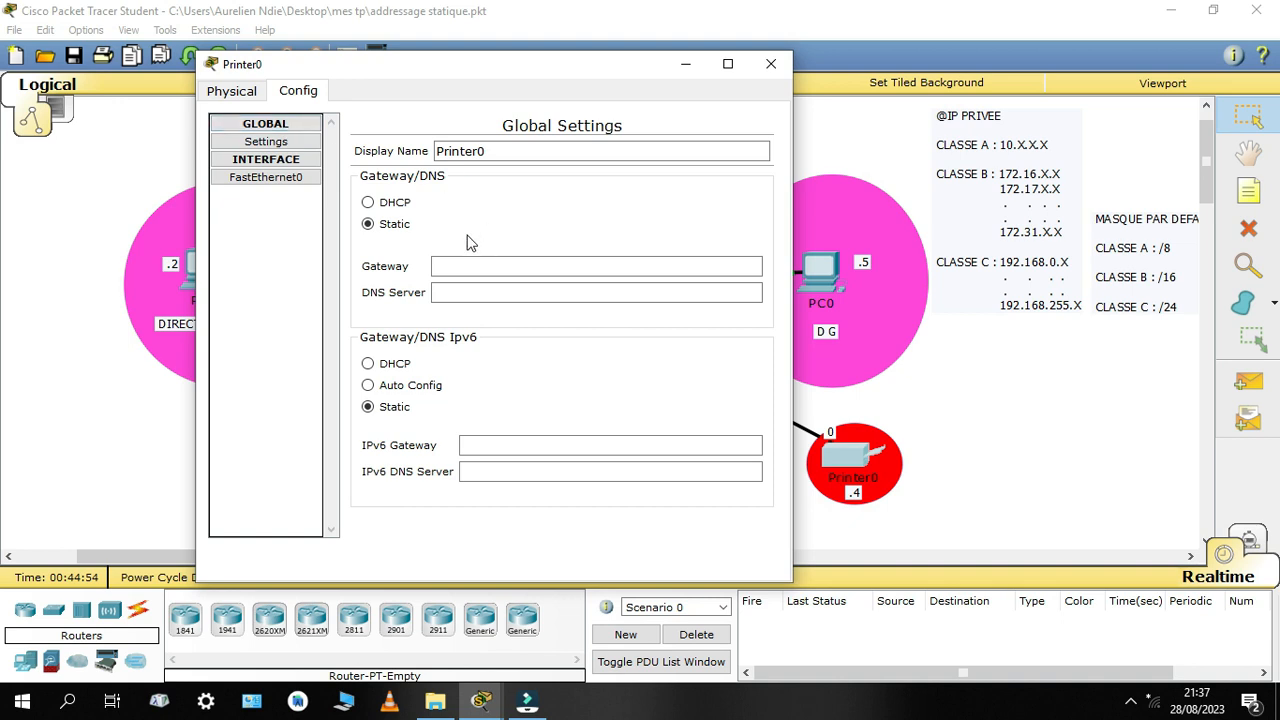
{"action": "left_click", "coordinate": [266, 180]}
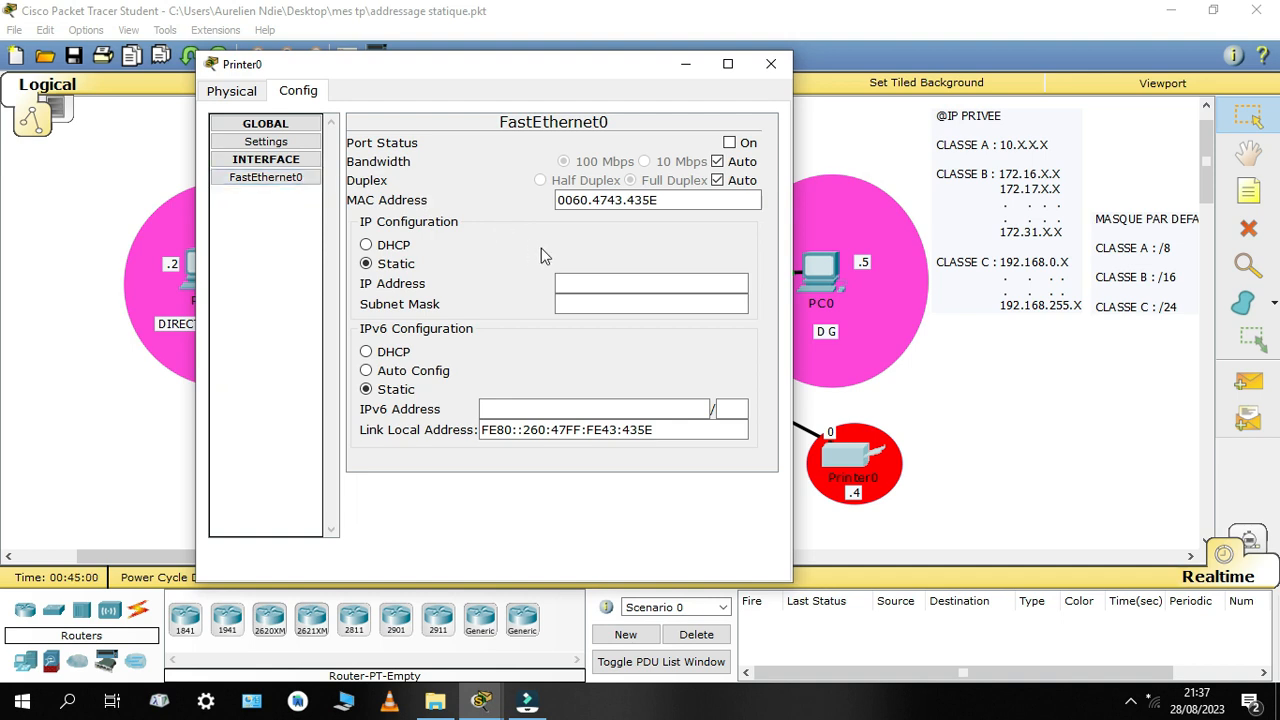
{"action": "left_click", "coordinate": [576, 287]}
{"action": "type", "text": "192.168.1.4"}
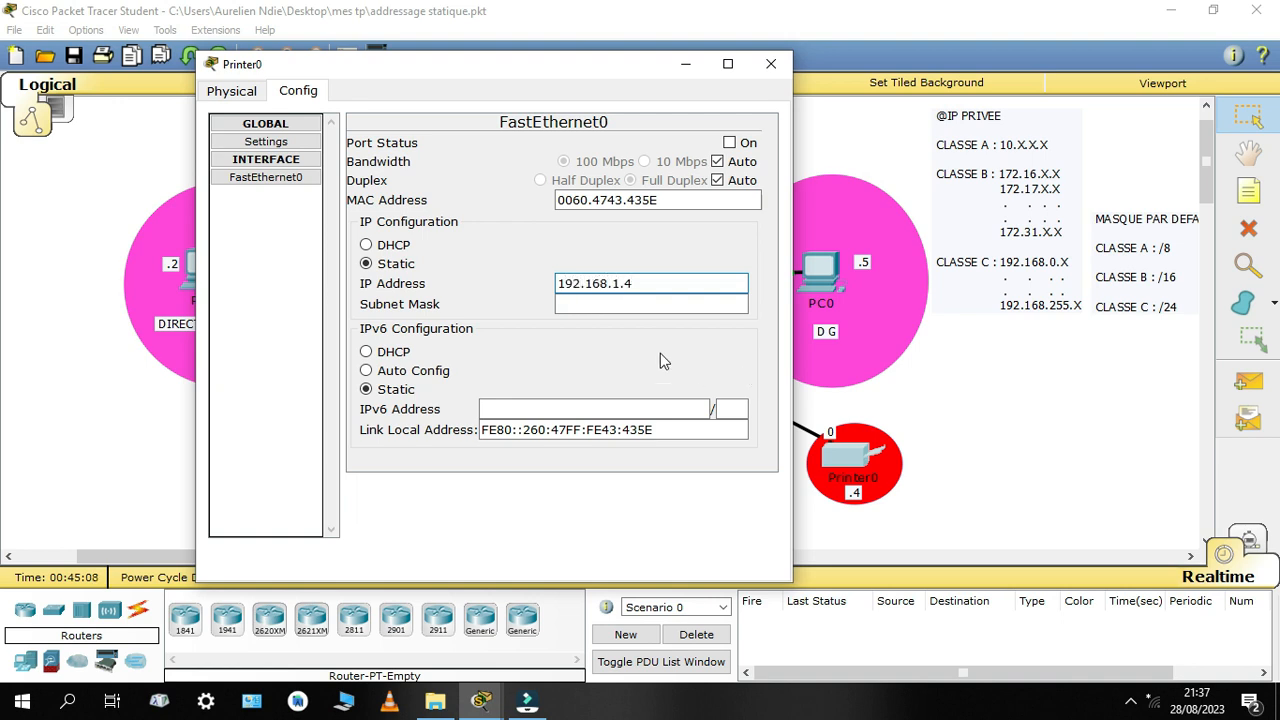
{"action": "key", "text": "Tab"}
{"action": "left_click", "coordinate": [632, 308]}
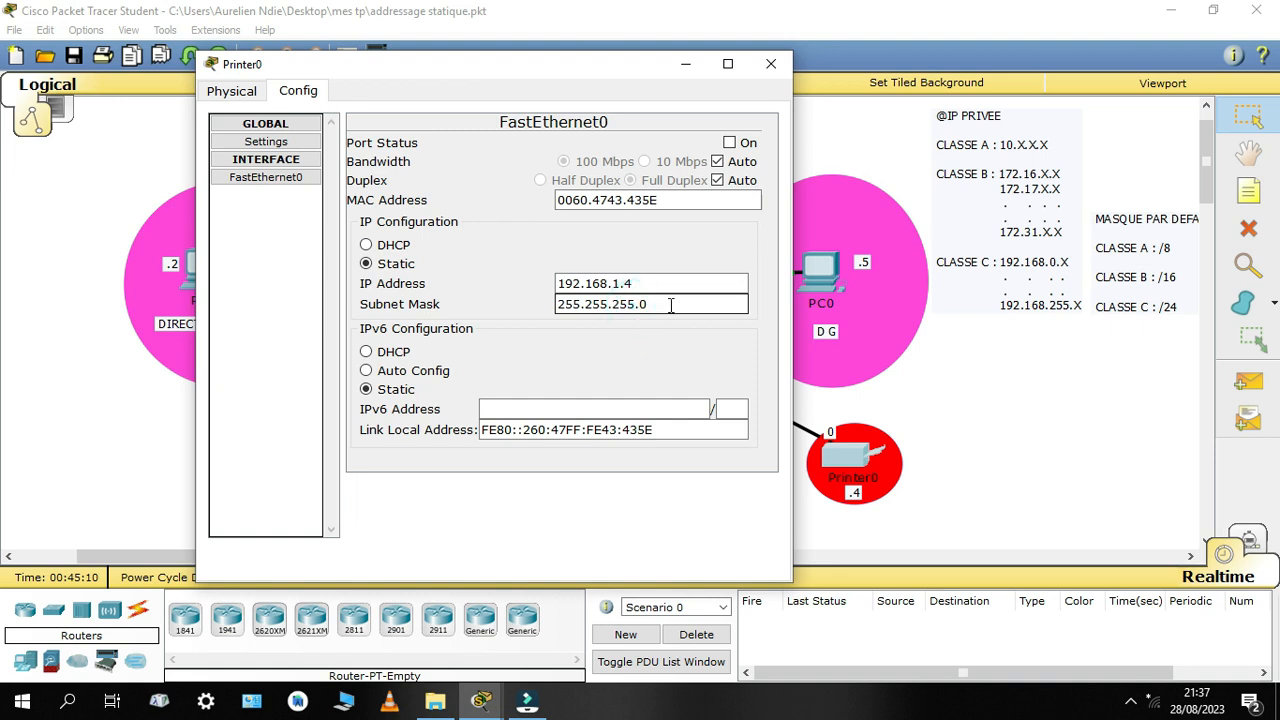
Turn on Printer0's FastEthernet0 port and fast-forward the simulation time
{"action": "left_click", "coordinate": [730, 144]}
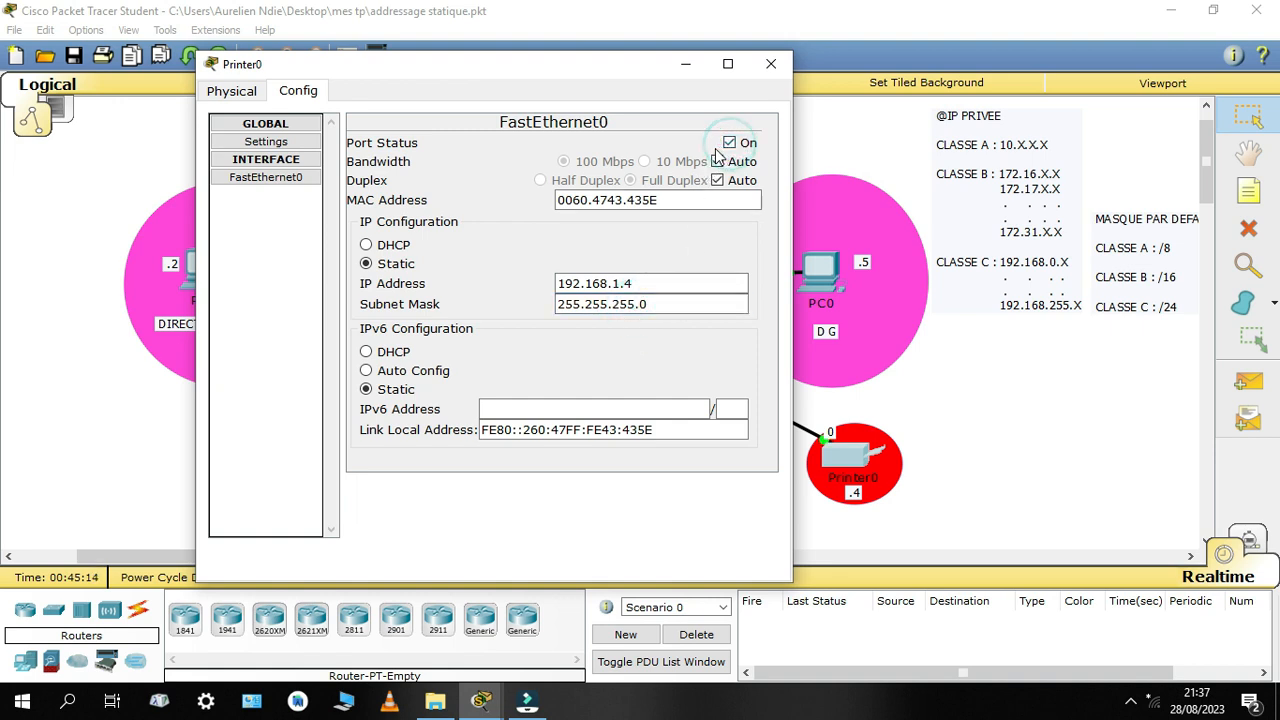
{"action": "left_click_drag", "start_coordinate": [610, 68], "coordinate": [806, 540]}
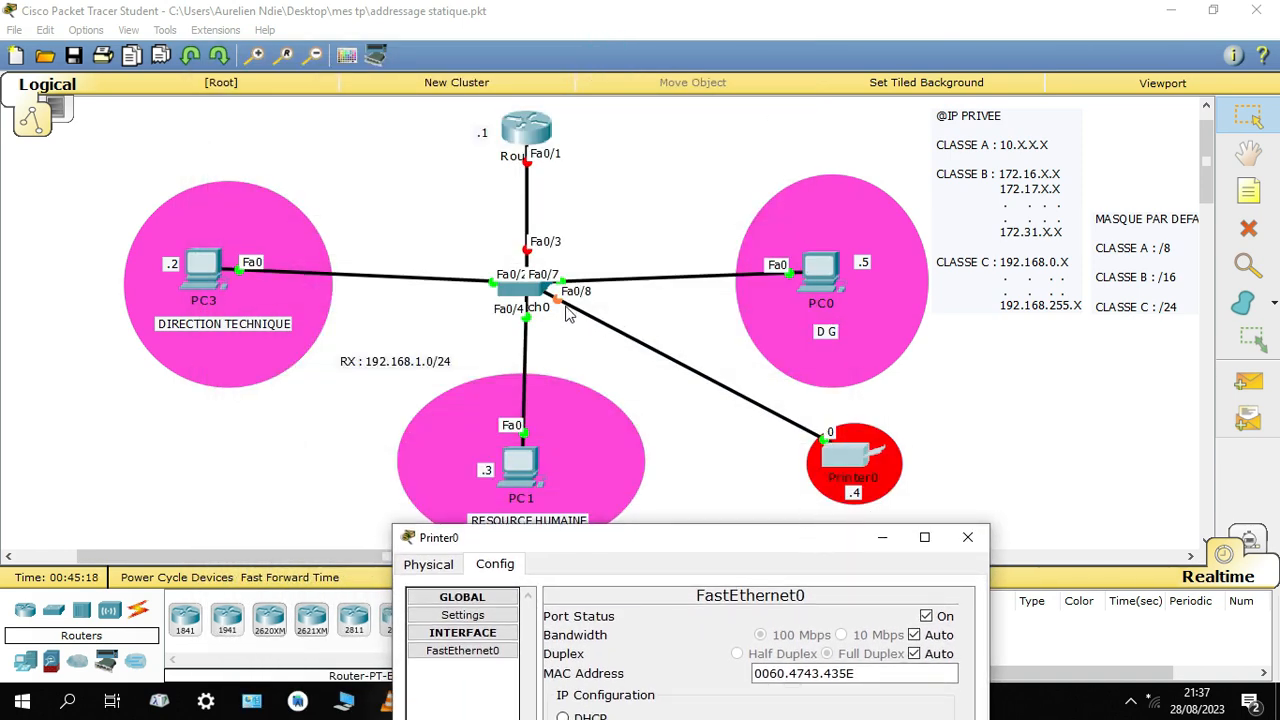
{"action": "left_click_drag", "start_coordinate": [700, 530], "coordinate": [794, 398]}
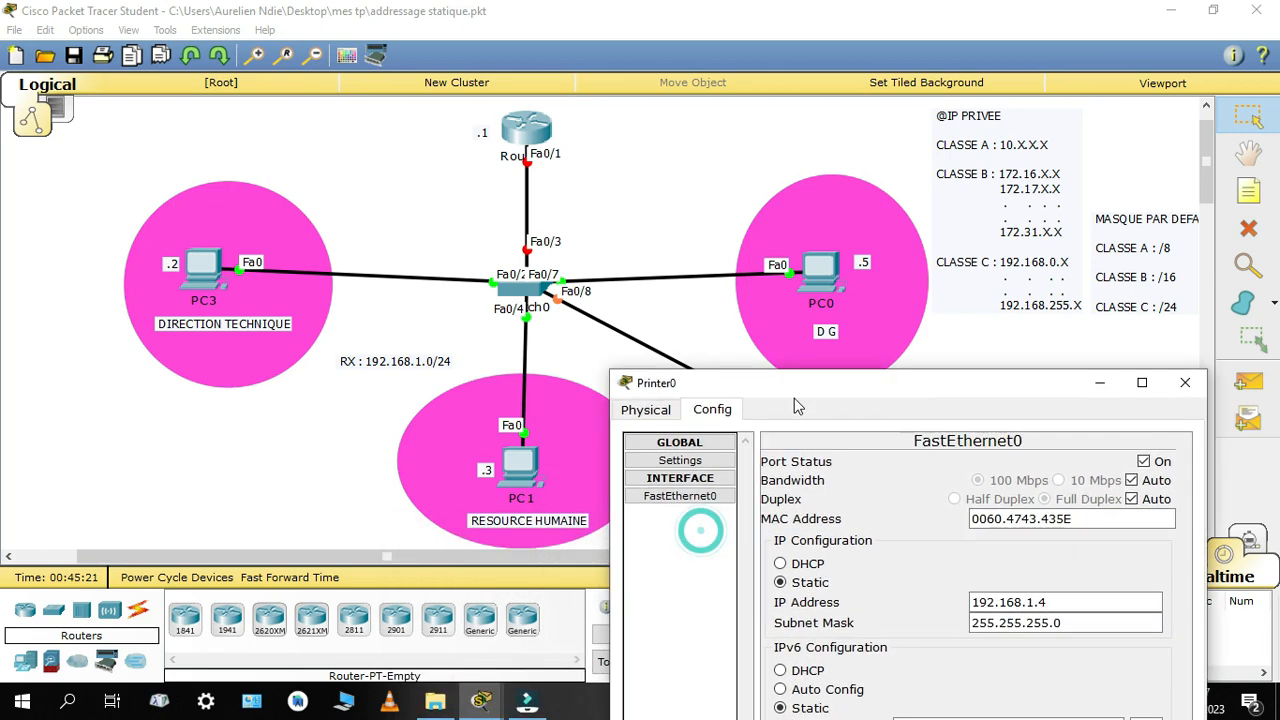
{"action": "left_click", "coordinate": [287, 580]}
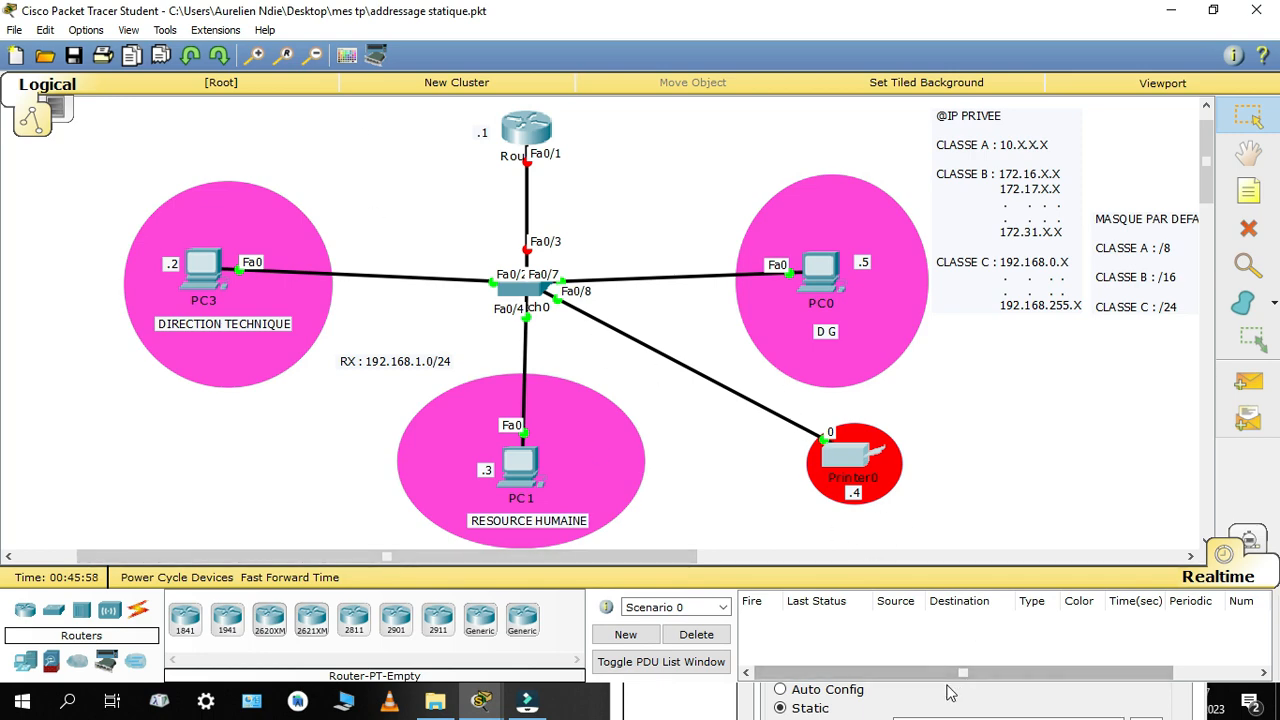
Set Printer0's gateway to 192.168.1.1 and its DNS server to 8.8.8.8, and close its configuration
{"action": "left_click", "coordinate": [855, 461]}
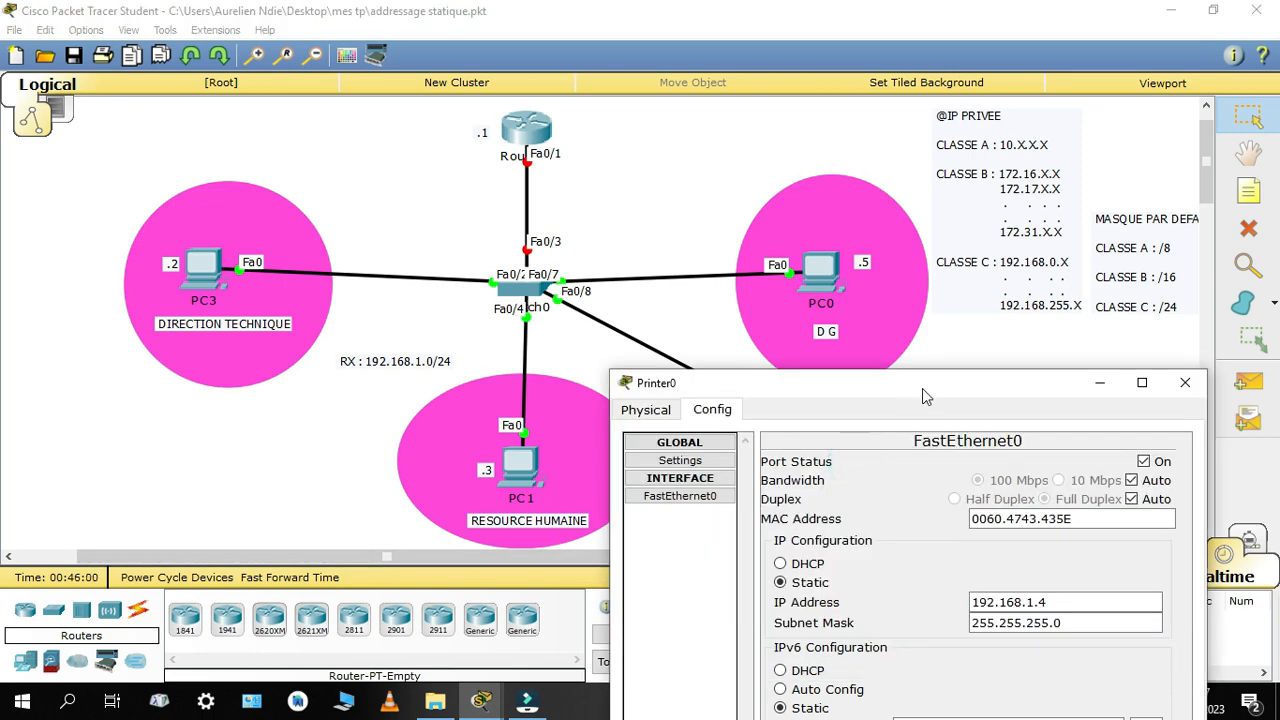
{"action": "left_click_drag", "start_coordinate": [927, 377], "coordinate": [570, 100]}
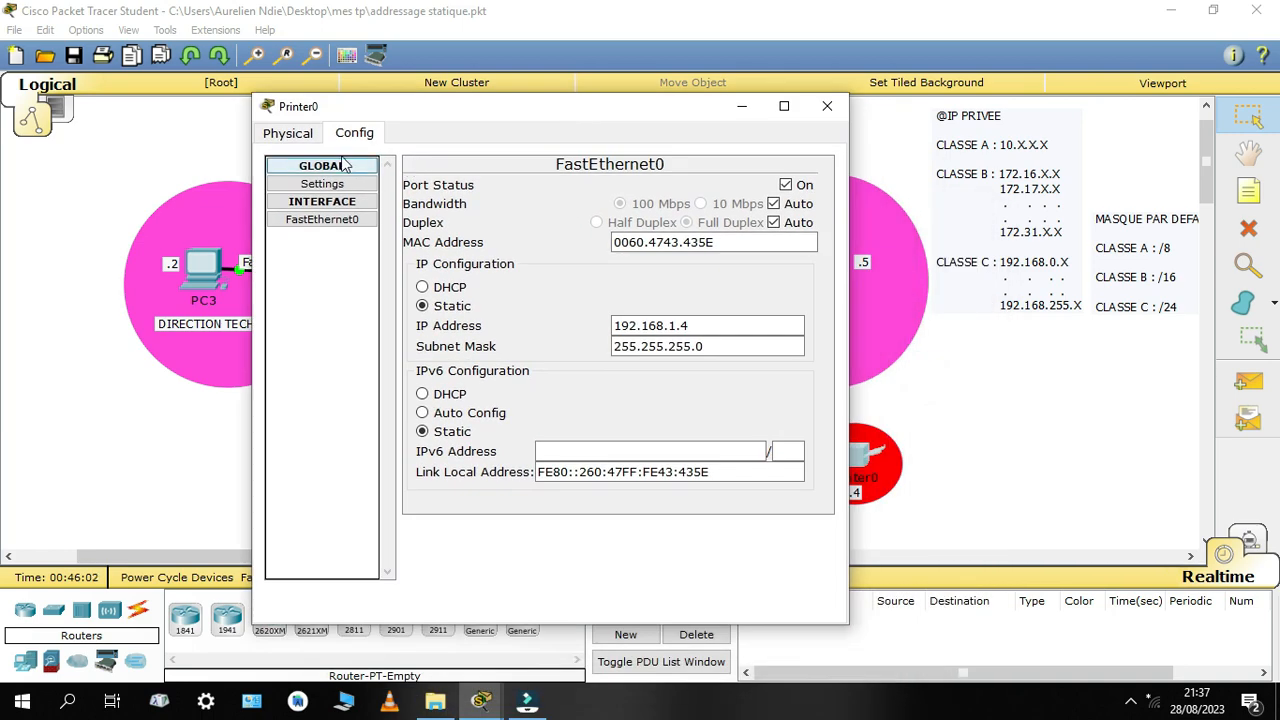
{"action": "left_click", "coordinate": [335, 185]}
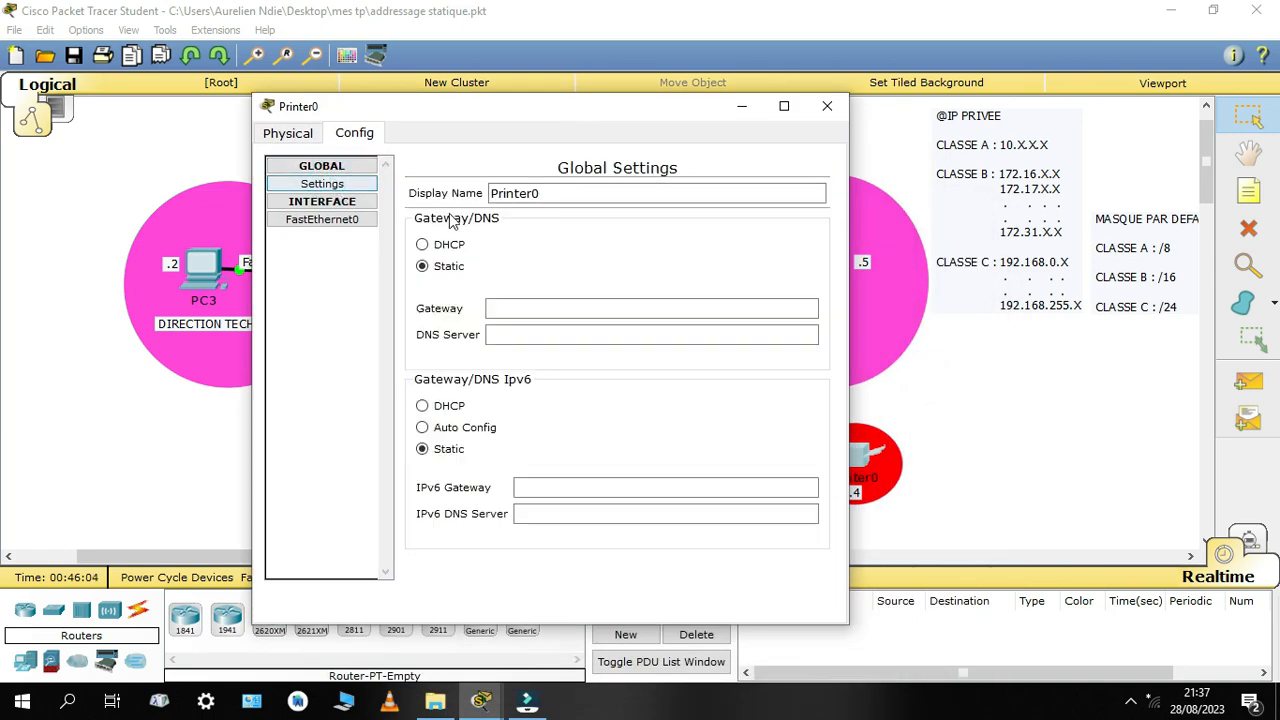
{"action": "left_click", "coordinate": [351, 185]}
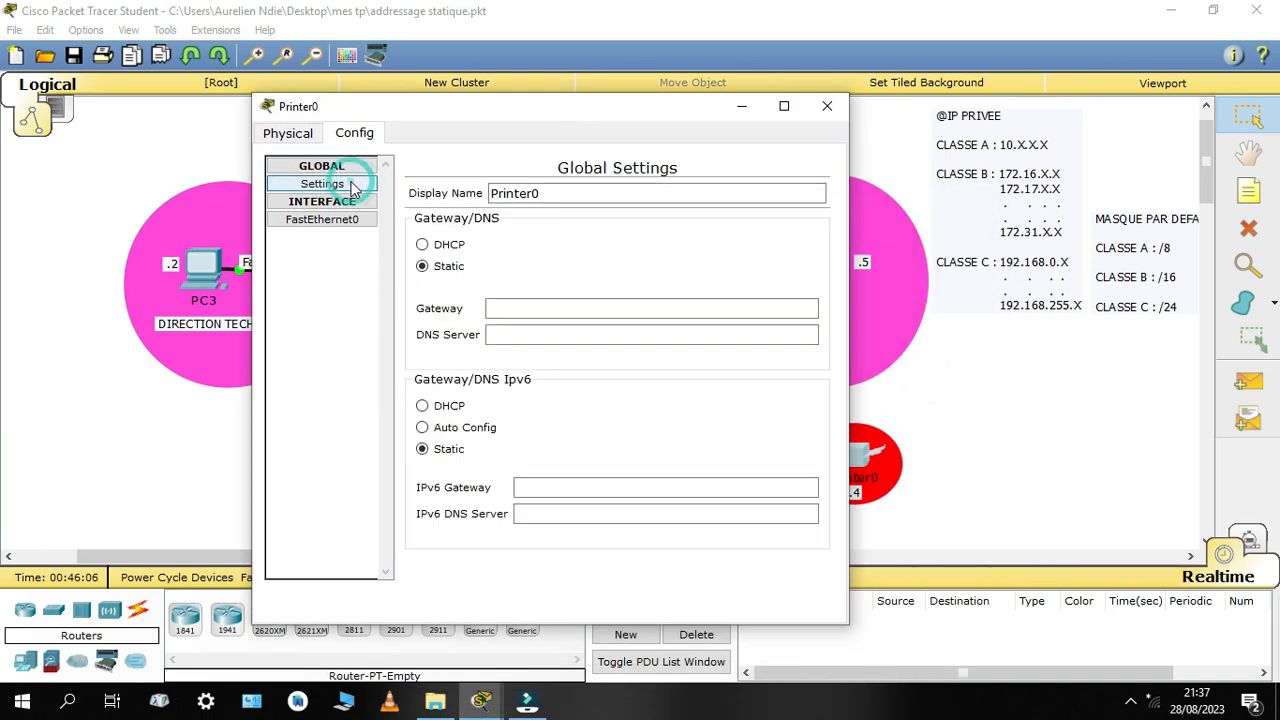
{"action": "left_click", "coordinate": [330, 219]}
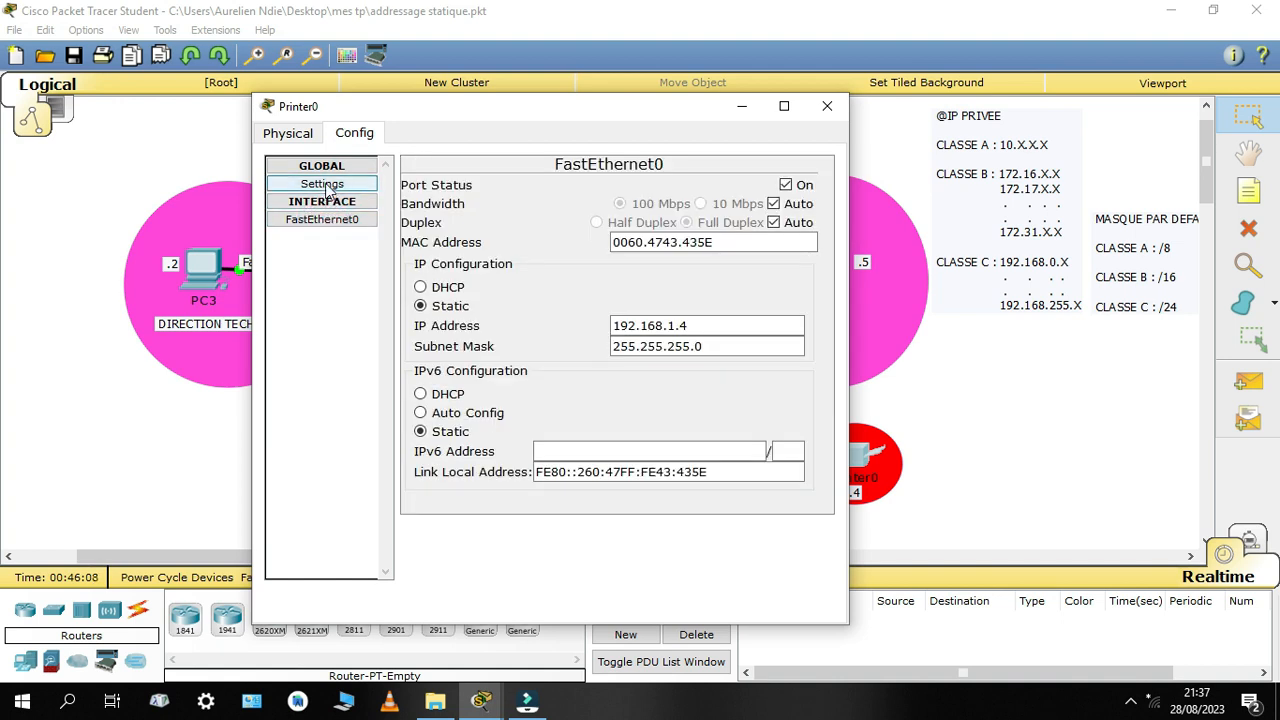
{"action": "left_click", "coordinate": [328, 188]}
{"action": "left_click", "coordinate": [505, 309]}
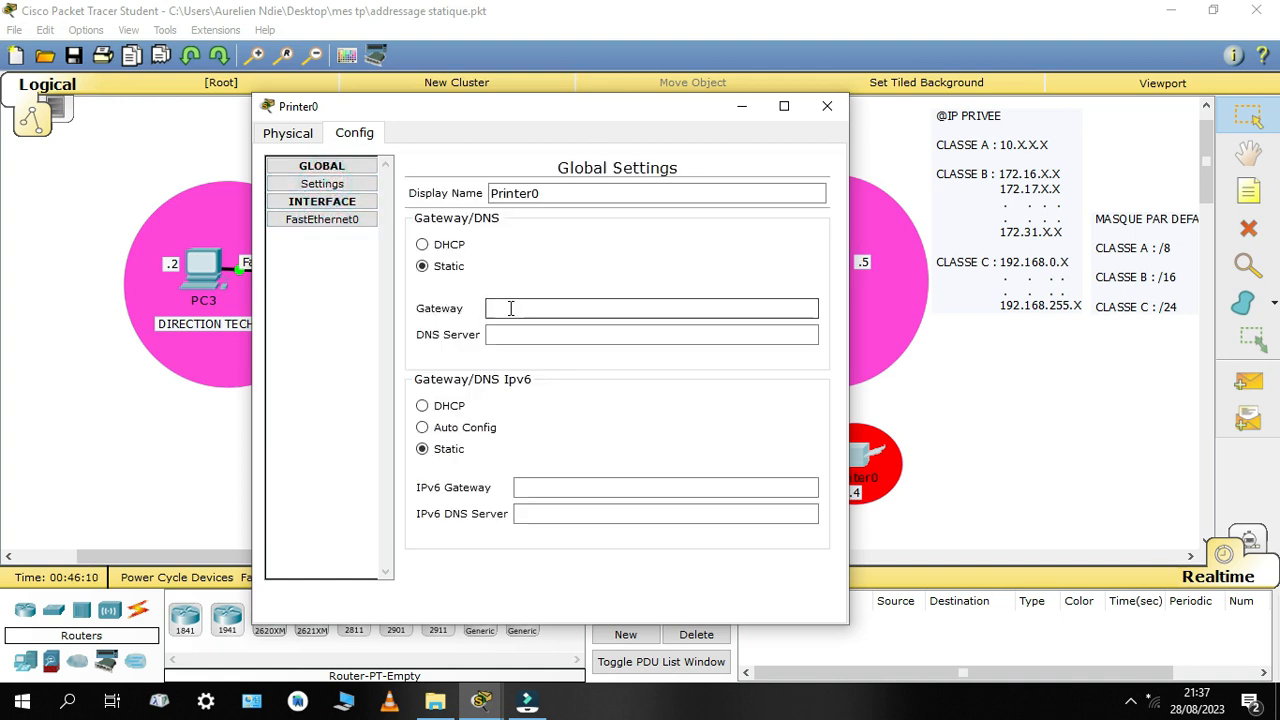
{"action": "type", "text": "19"}
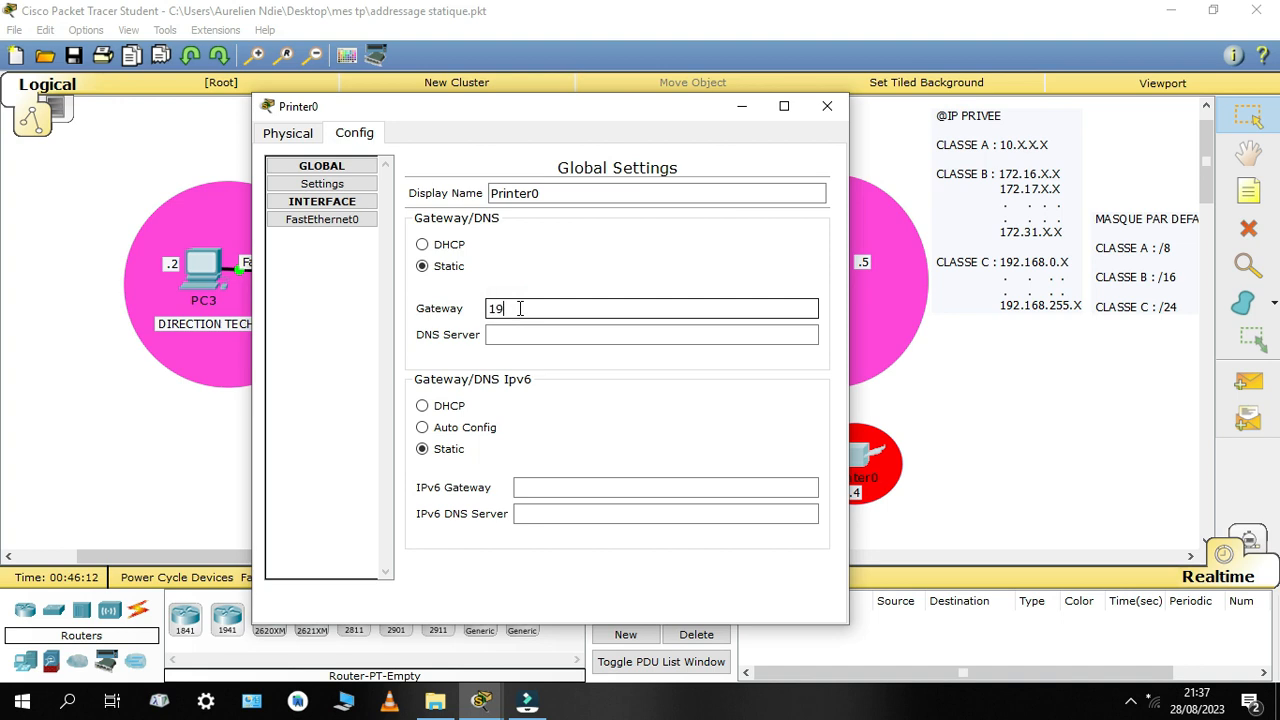
{"action": "type", "text": "2.168.1.1"}
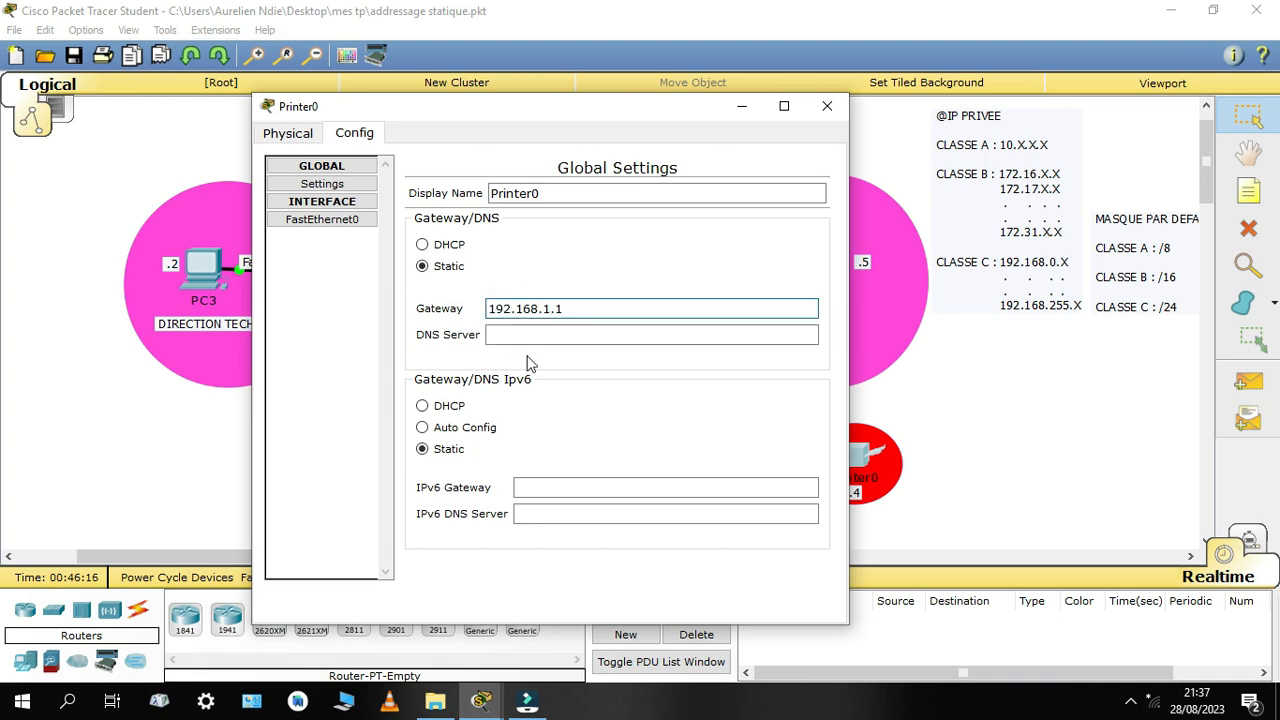
{"action": "left_click", "coordinate": [509, 341]}
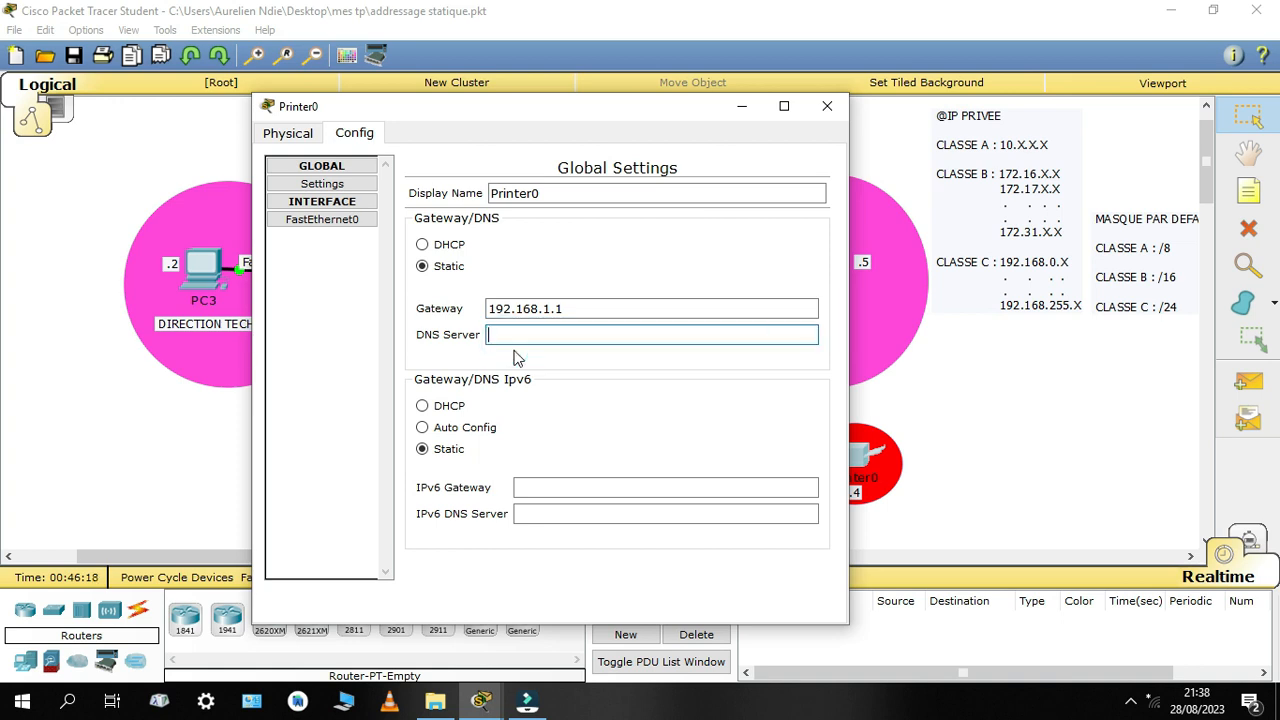
{"action": "type", "text": "8.8.8.8"}
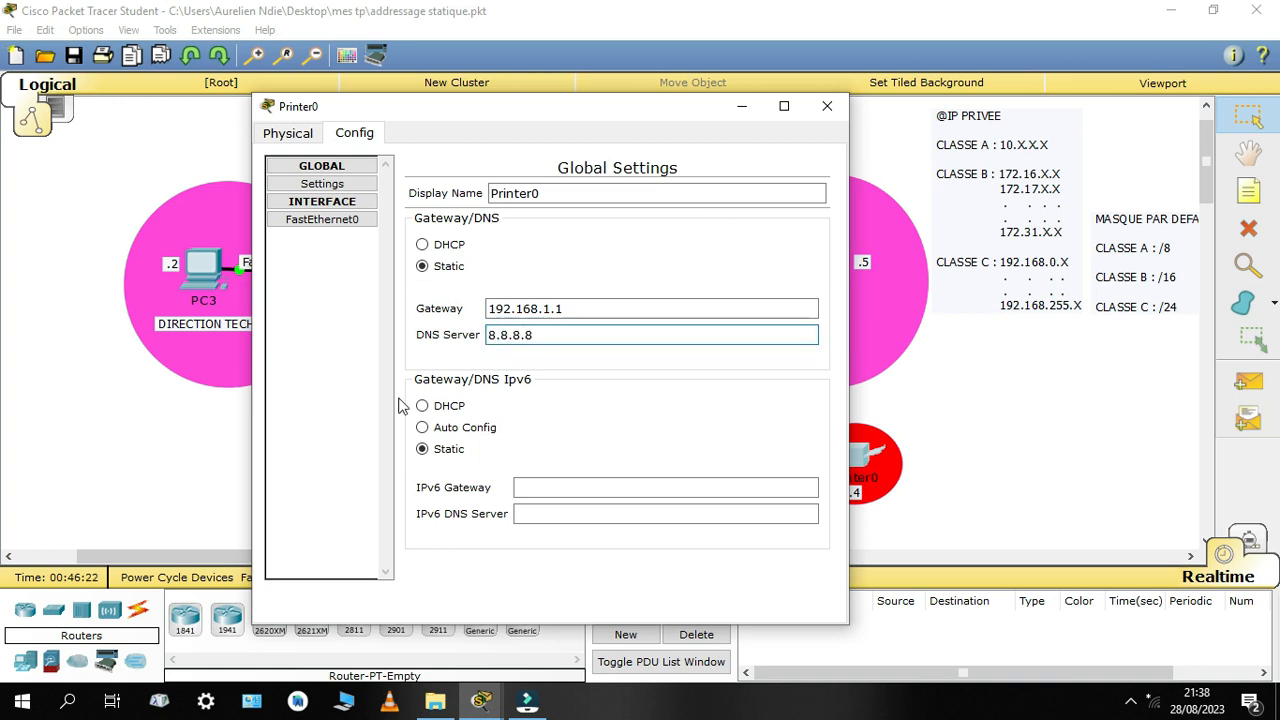
{"action": "left_click", "coordinate": [826, 108]}
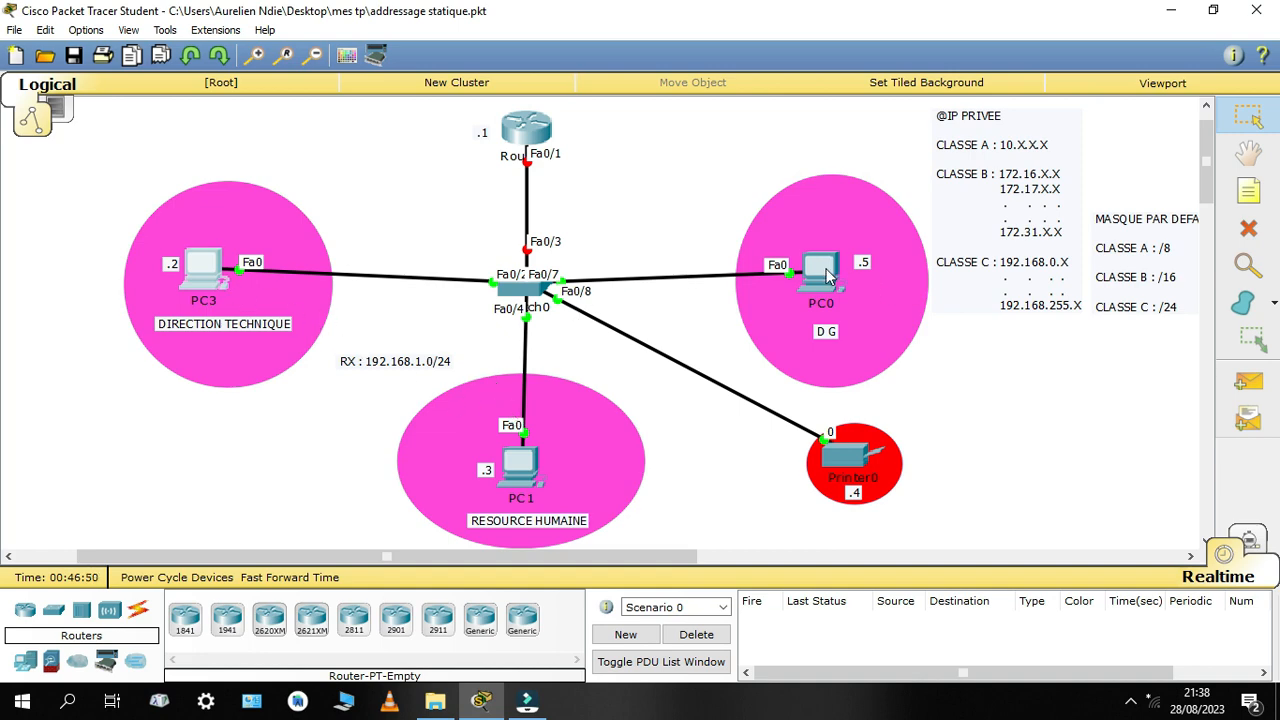
Ping PC3 at 192.168.1.2 from PC0's command prompt
{"action": "left_click", "coordinate": [824, 268]}
{"action": "left_click", "coordinate": [755, 228]}
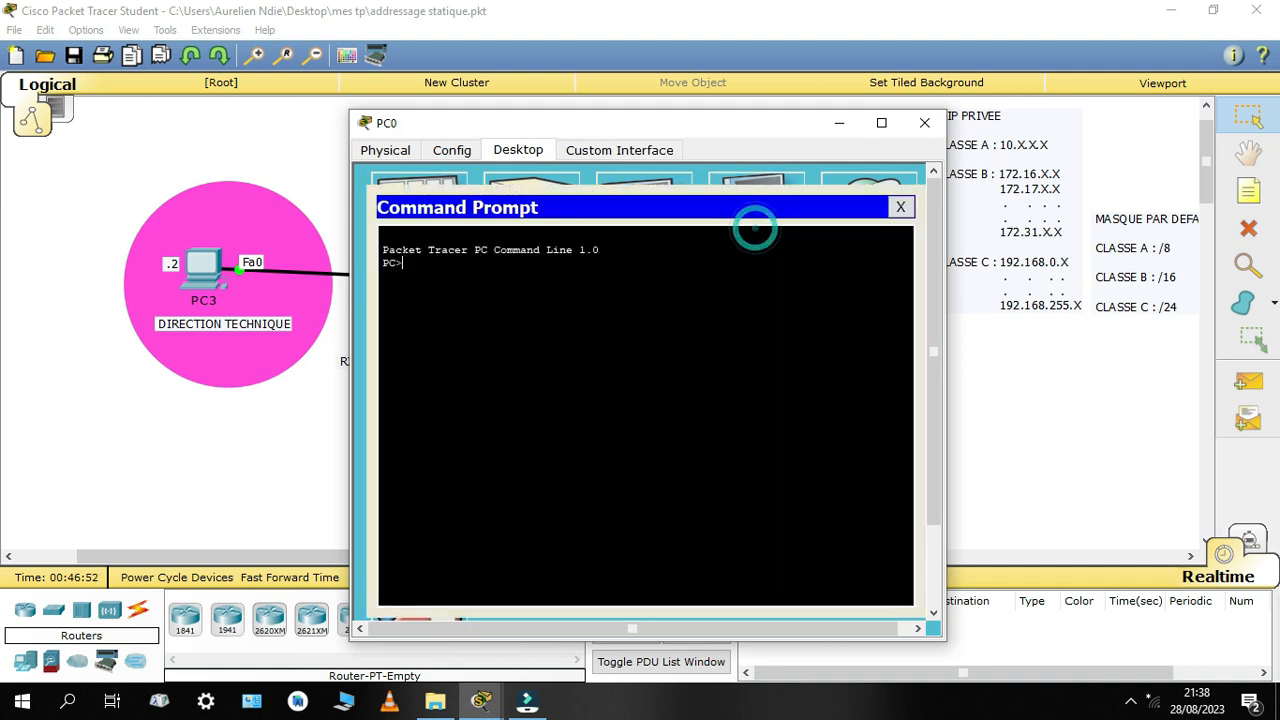
{"action": "type", "text": "pin"}
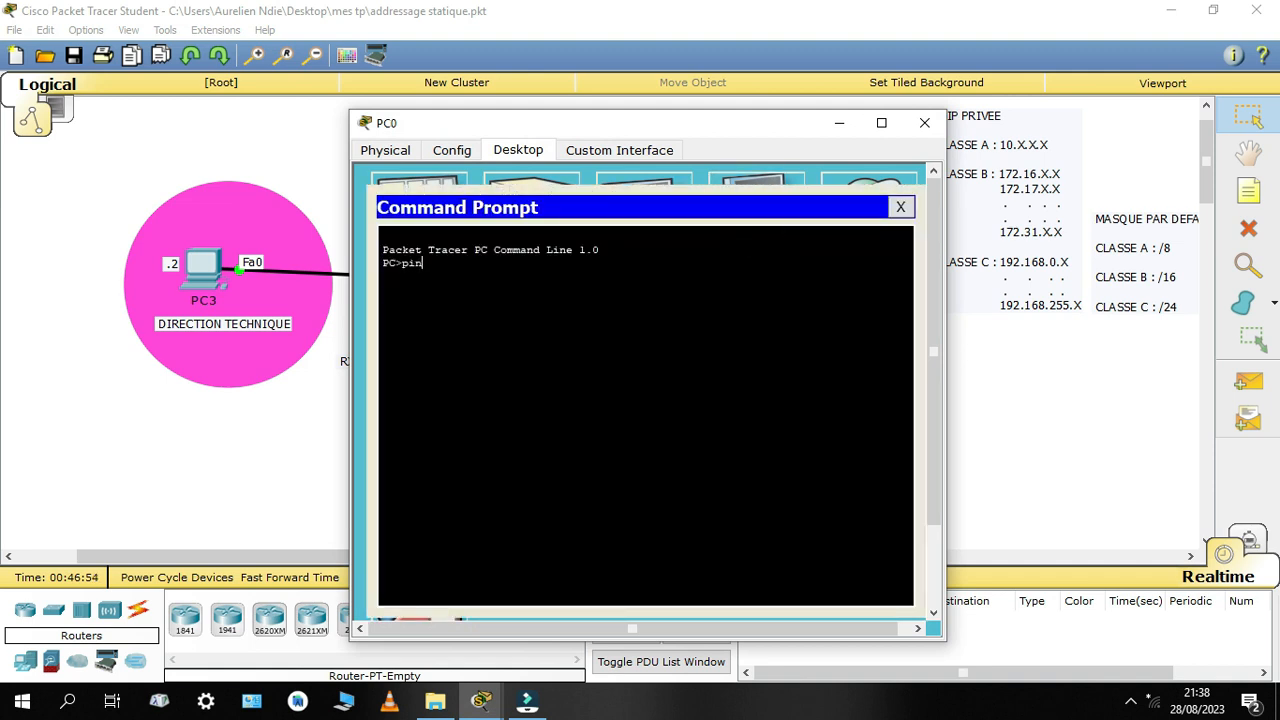
{"action": "type", "text": "g 192.168.1.2"}
{"action": "key", "text": "Return"}
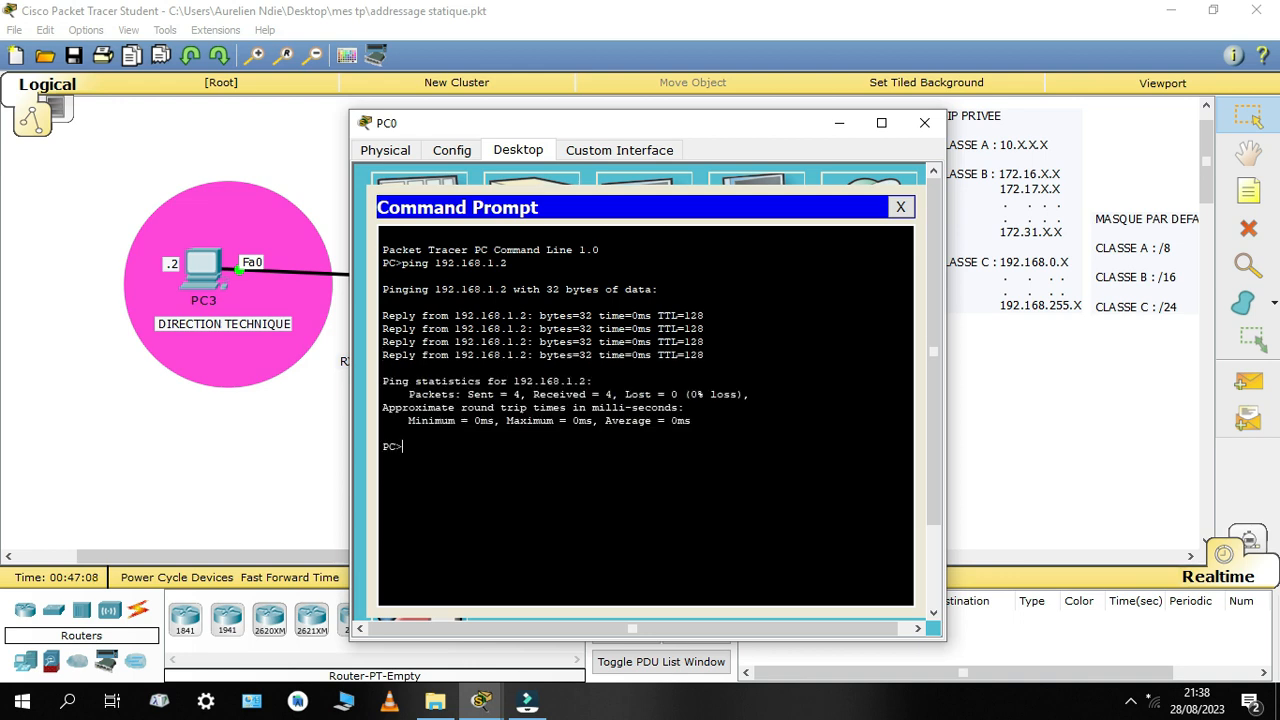
Ping PC1 at 192.168.1.3 from PC0 and examine the packet statistics of both pings
{"action": "key", "text": "Up"}
{"action": "key", "text": "Return"}
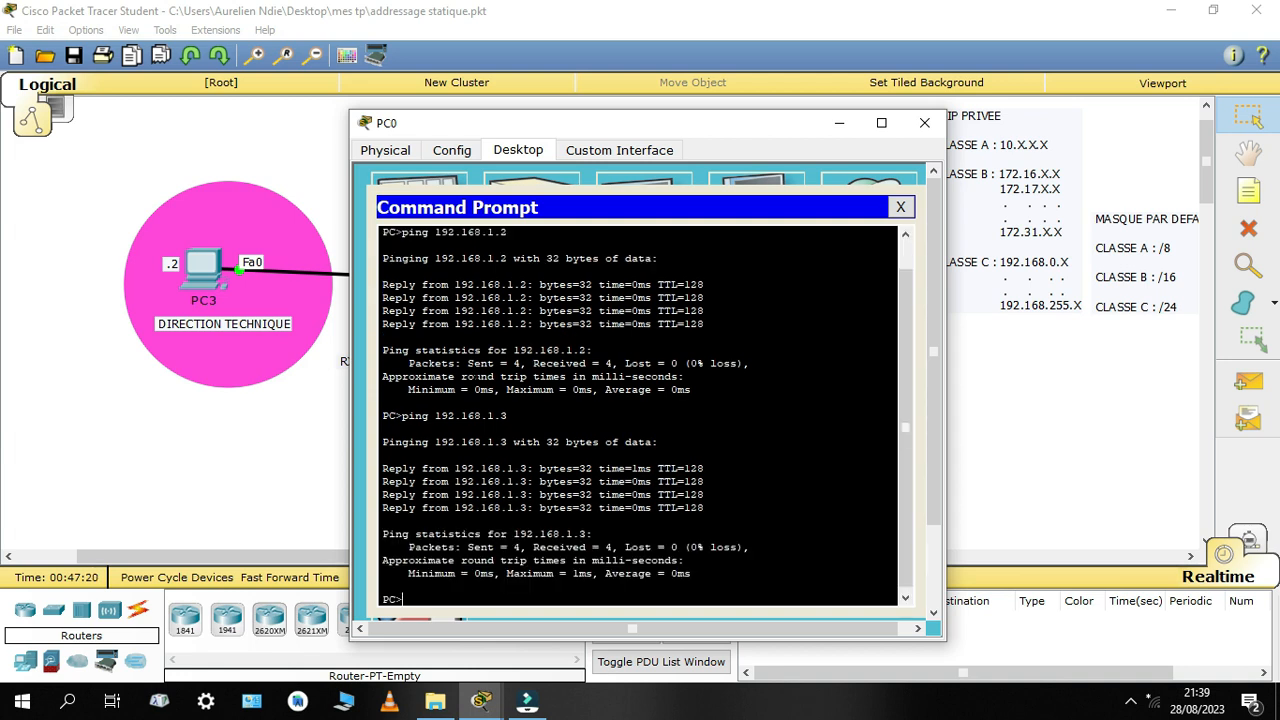
{"action": "left_click_drag", "start_coordinate": [476, 373], "coordinate": [619, 364]}
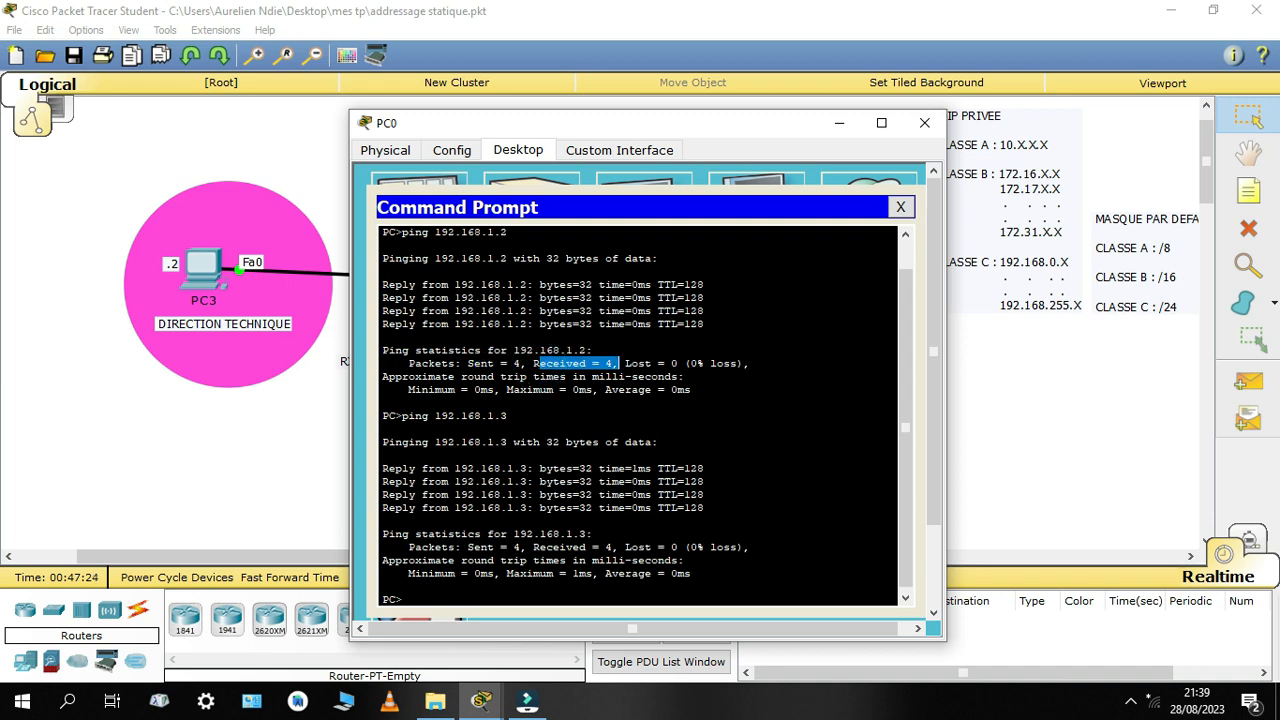
{"action": "left_click", "coordinate": [674, 363]}
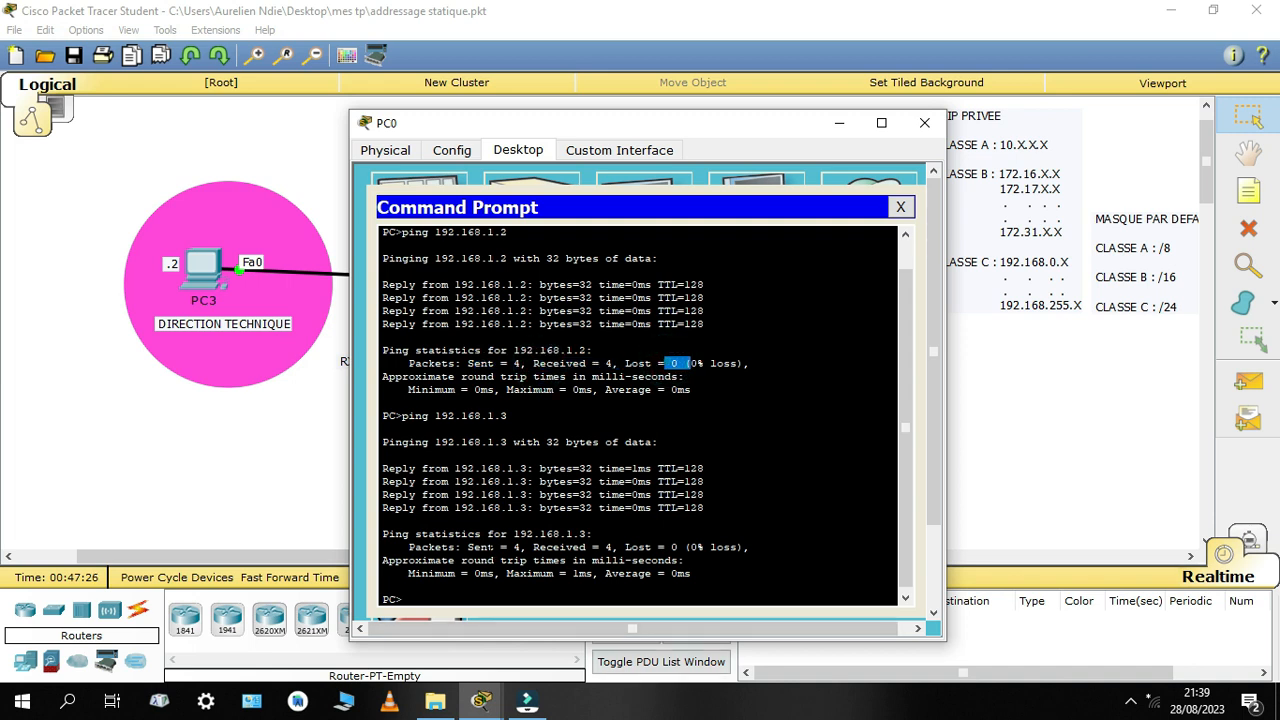
{"action": "left_click_drag", "start_coordinate": [521, 548], "coordinate": [665, 547]}
{"action": "left_click", "coordinate": [479, 594]}
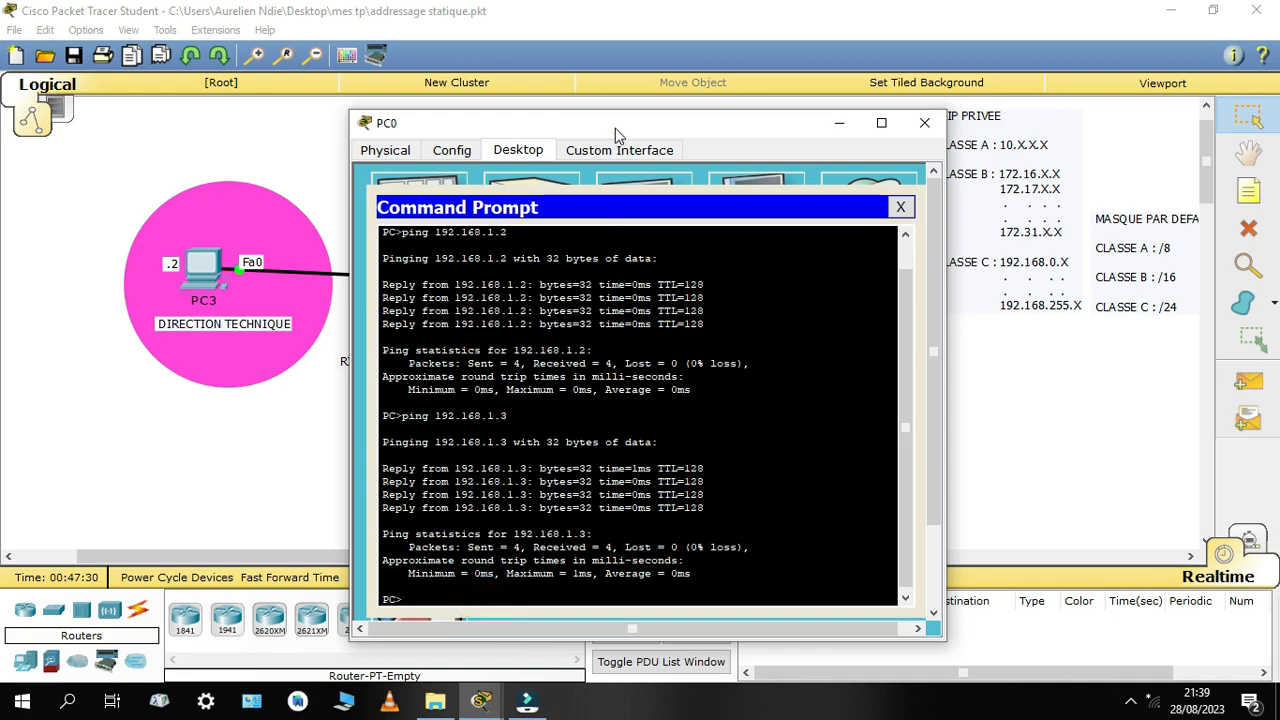
Ping the printer at 192.168.1.4 from PC0's command prompt
{"action": "left_click_drag", "start_coordinate": [615, 128], "coordinate": [680, 95]}
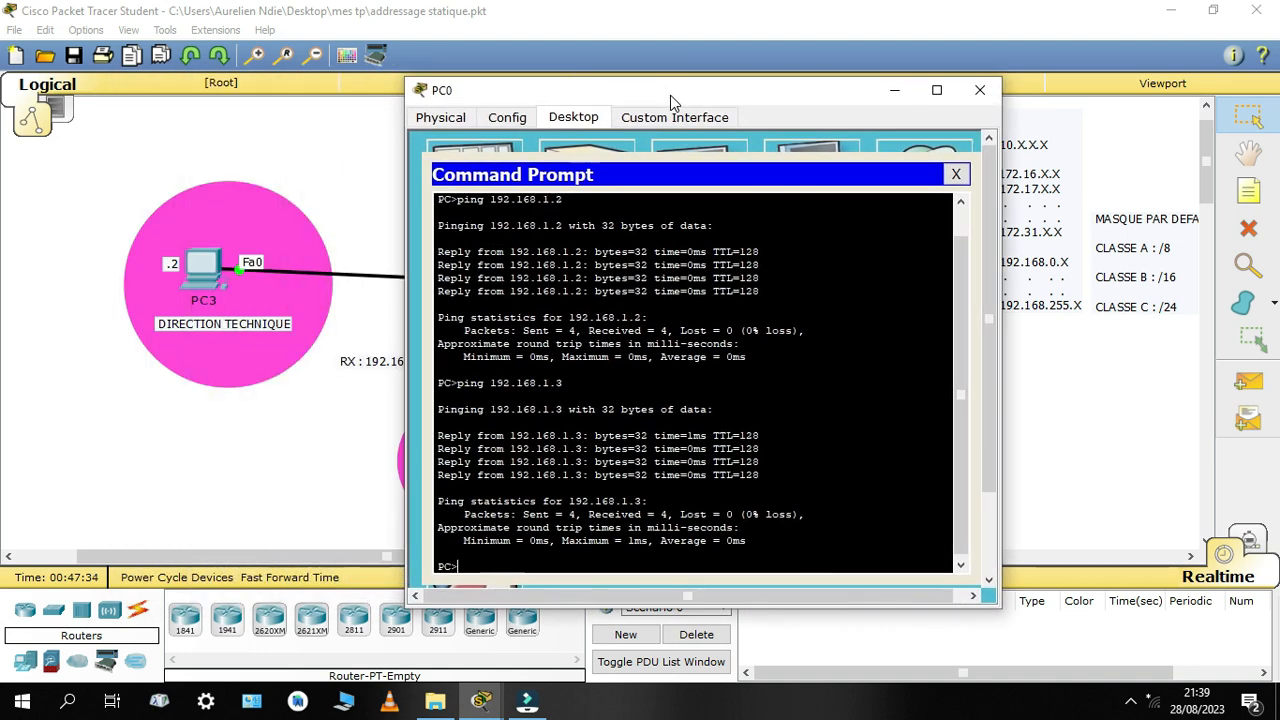
{"action": "key", "text": "Up"}
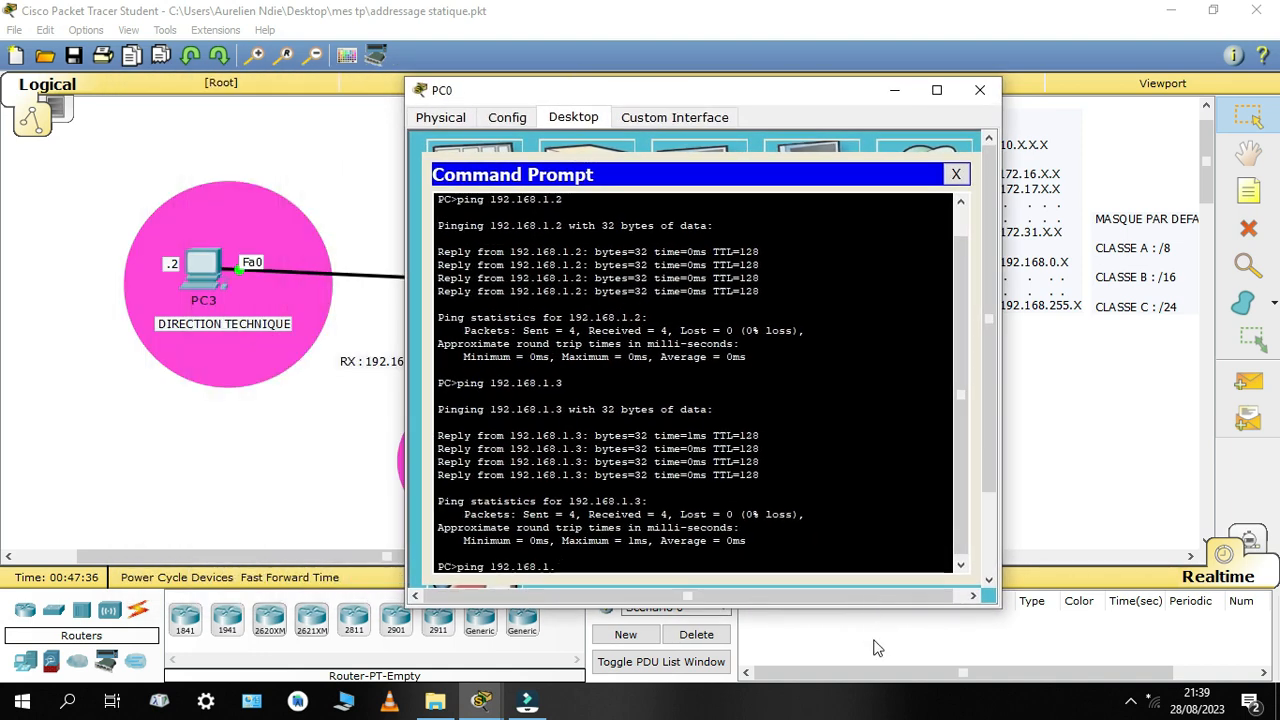
{"action": "key", "text": "BackSpace"}
{"action": "type", "text": "4"}
{"action": "key", "text": "Return"}
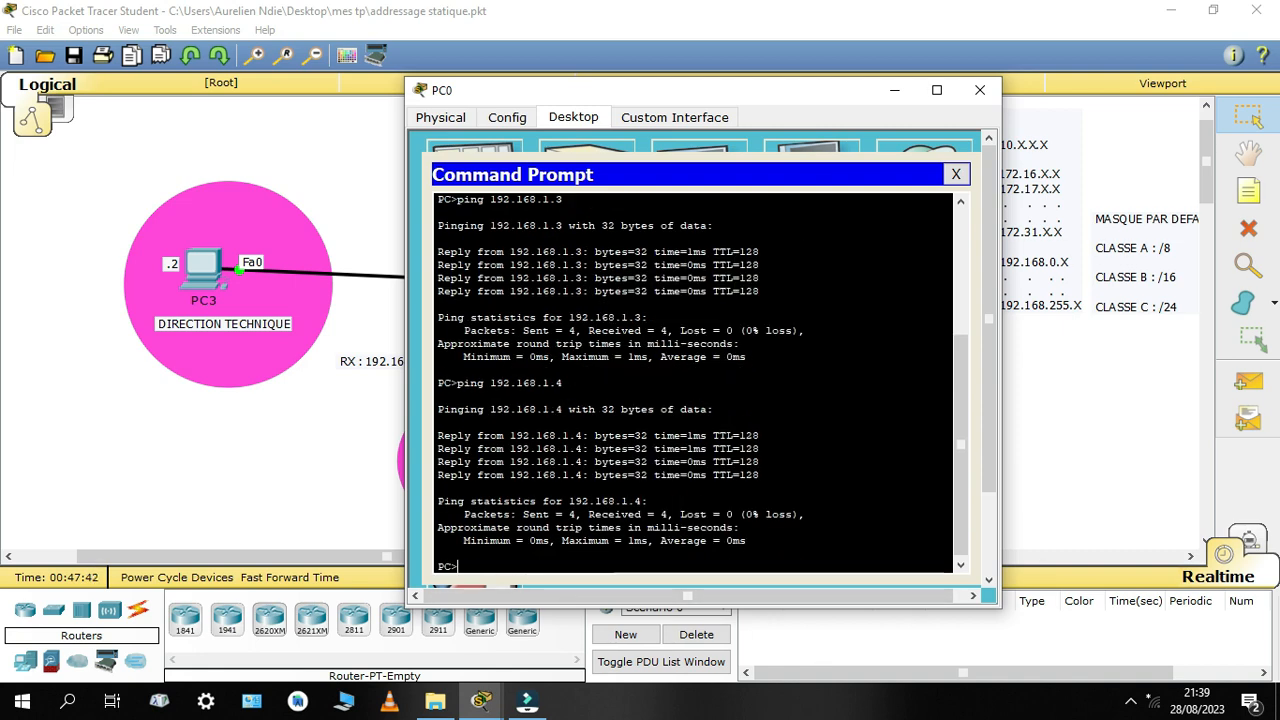
Ping the router's gateway address 192.168.1.1 from PC0's command prompt
{"action": "key", "text": "Up"}
{"action": "type", "text": "1"}
{"action": "key", "text": "Return"}
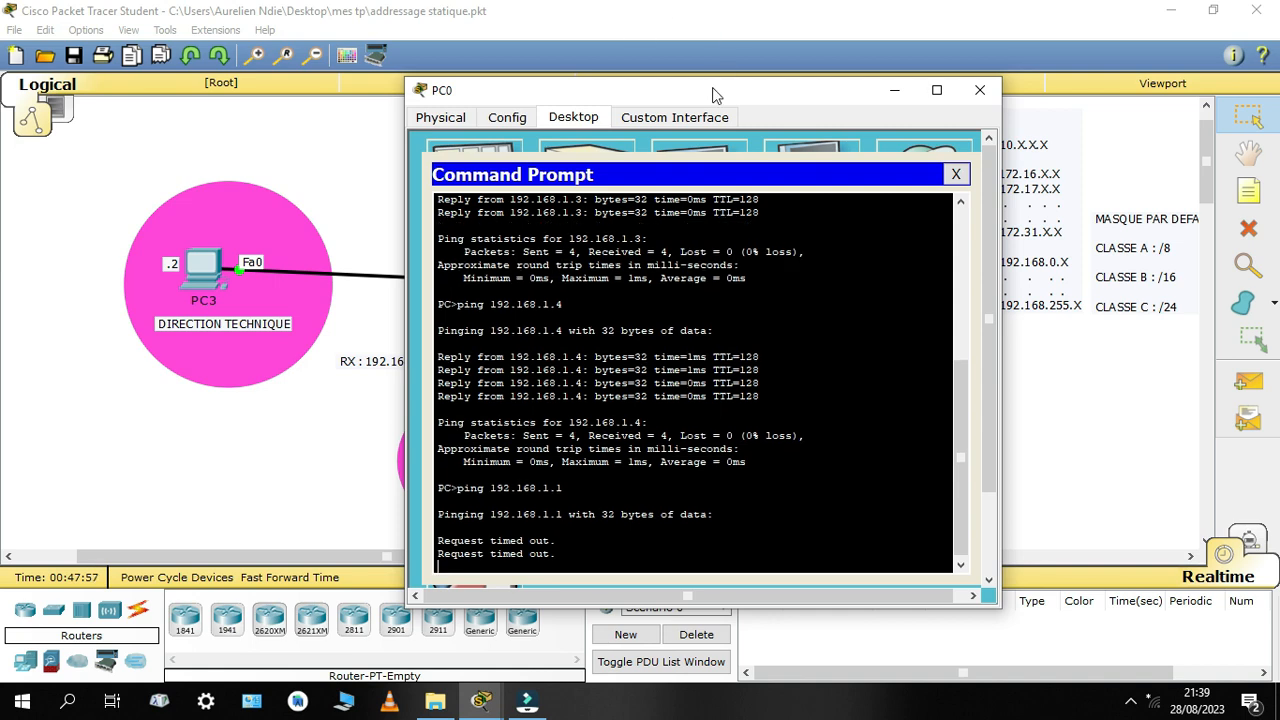
Open Router1's command line, answer no to the initial configuration dialog and start the router console session
{"action": "left_click_drag", "start_coordinate": [712, 87], "coordinate": [968, 107]}
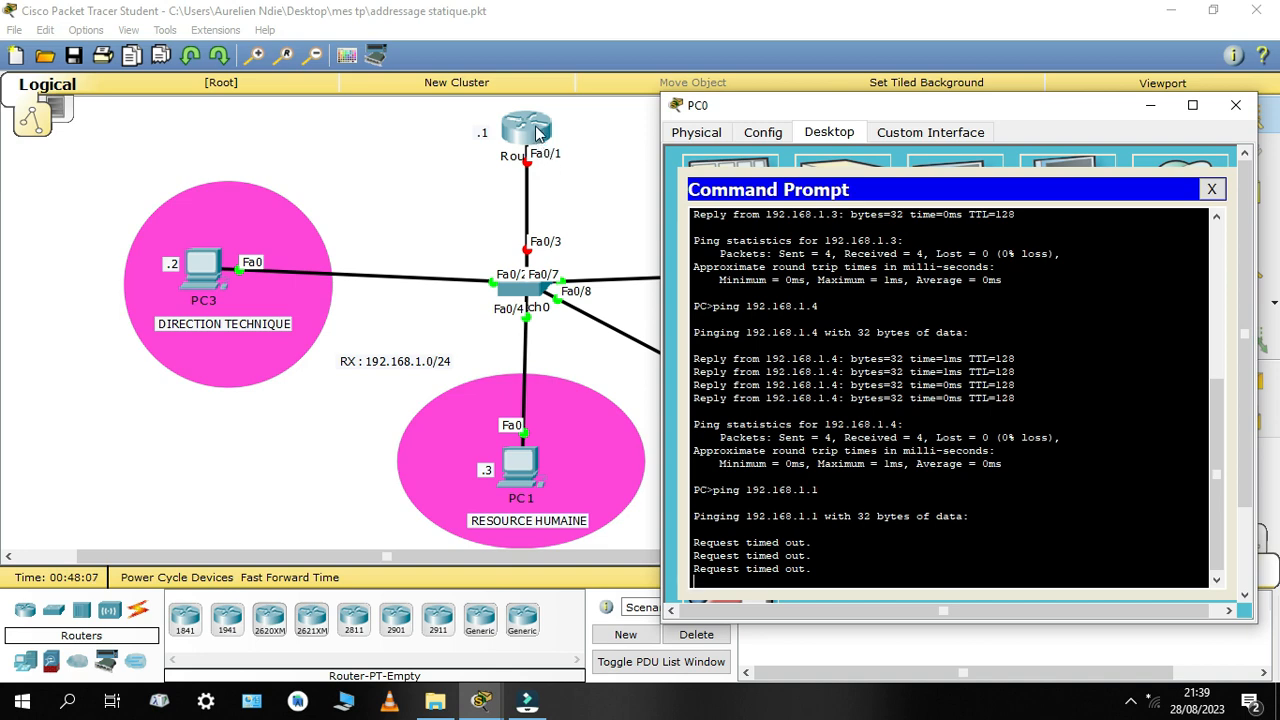
{"action": "left_click", "coordinate": [538, 133]}
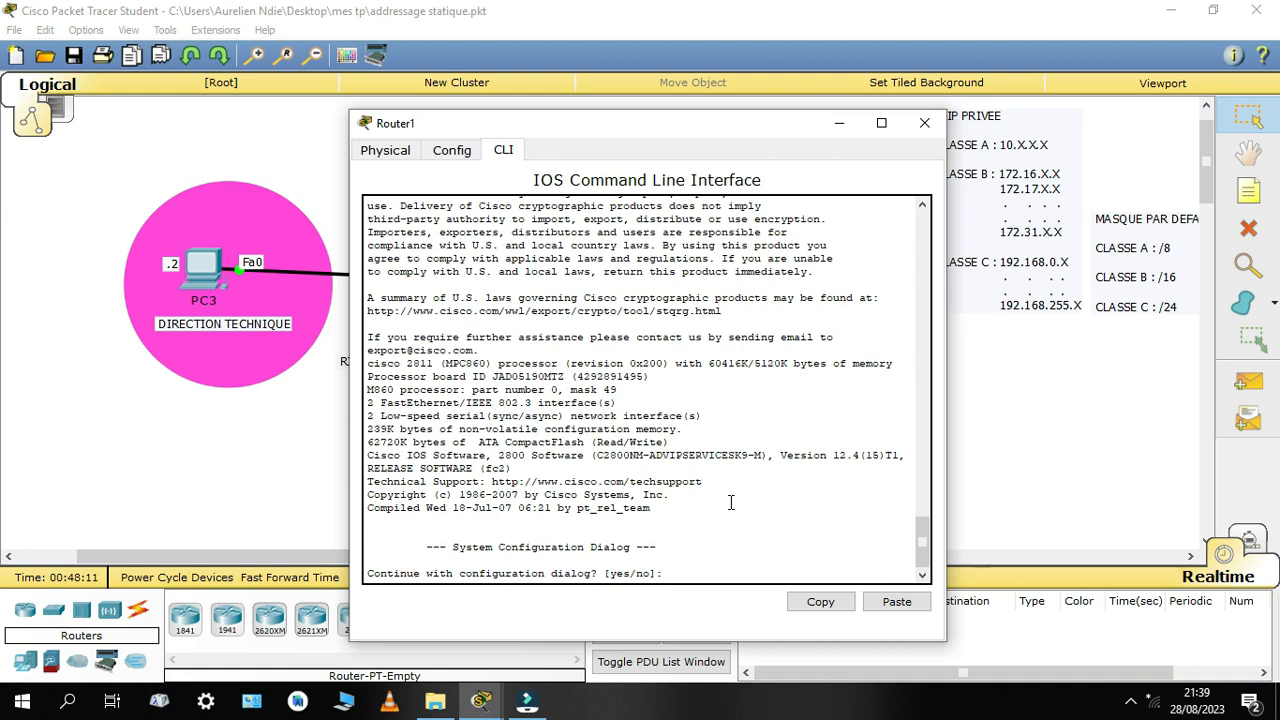
{"action": "key", "text": "Return"}
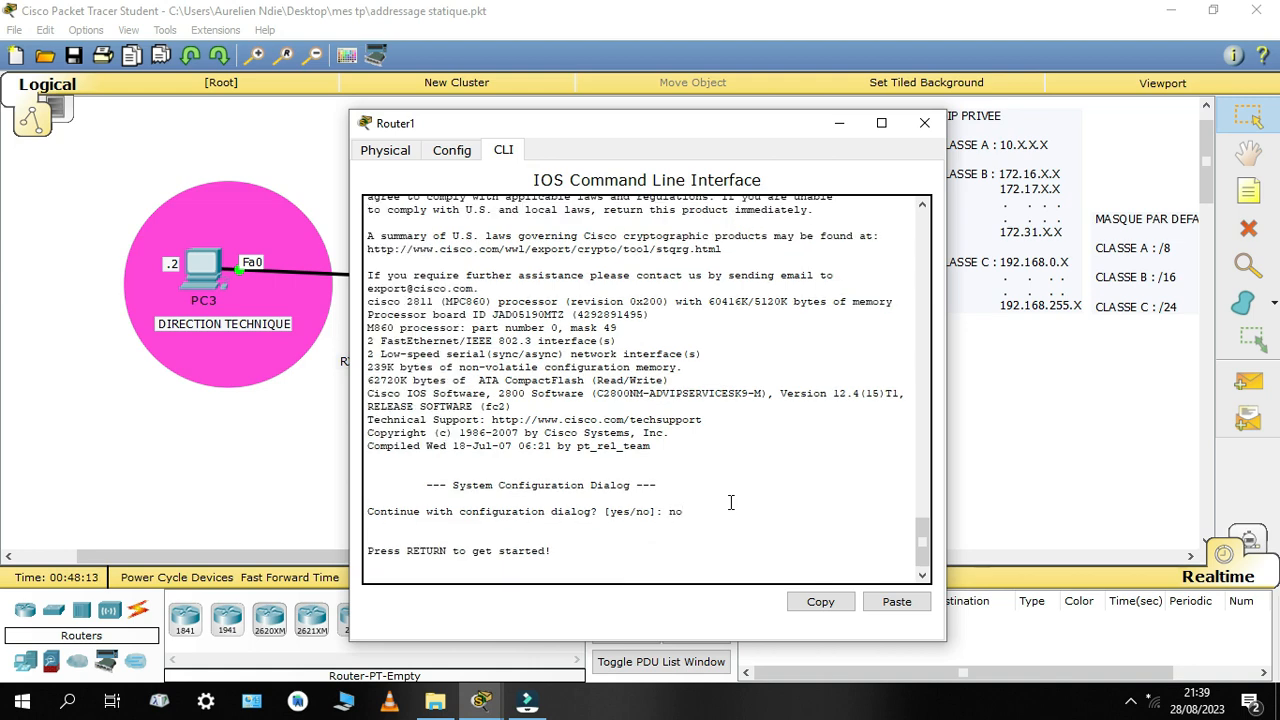
{"action": "key", "text": "Return"}
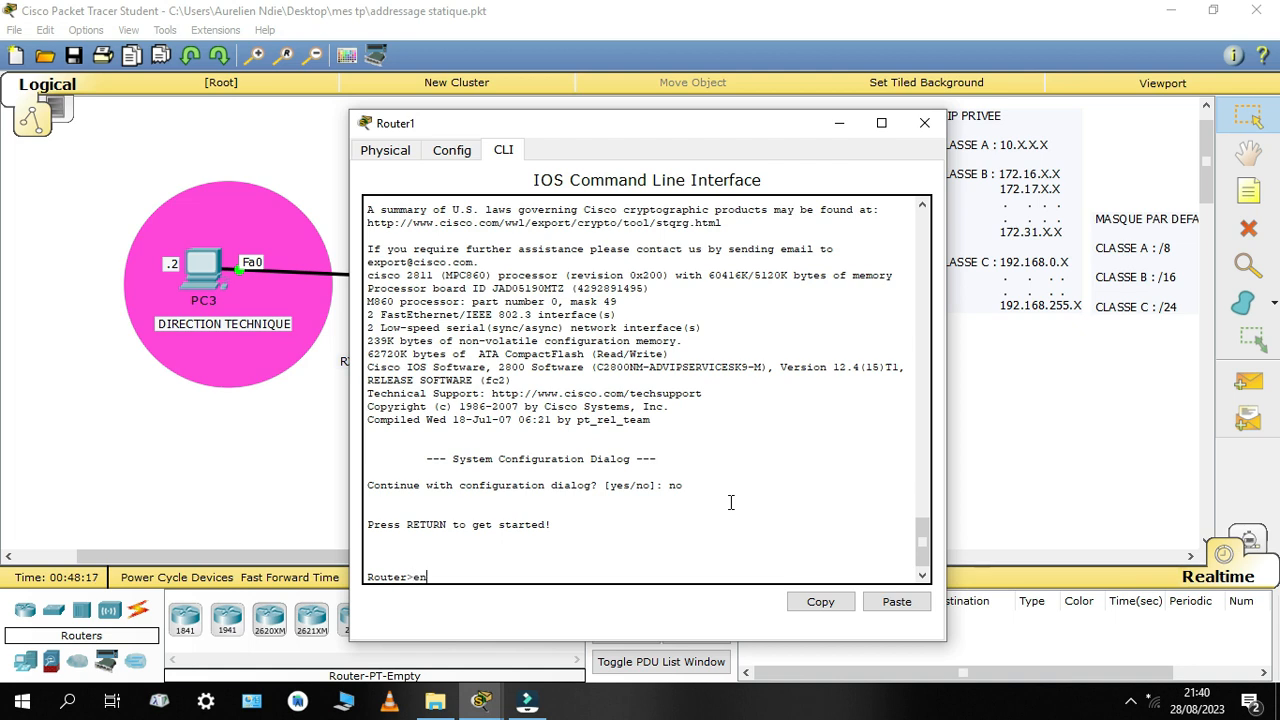
Enter privileged mode on Router1 with en, and global configuration mode with conf t
{"action": "type", "text": "en"}
{"action": "key", "text": "Return"}
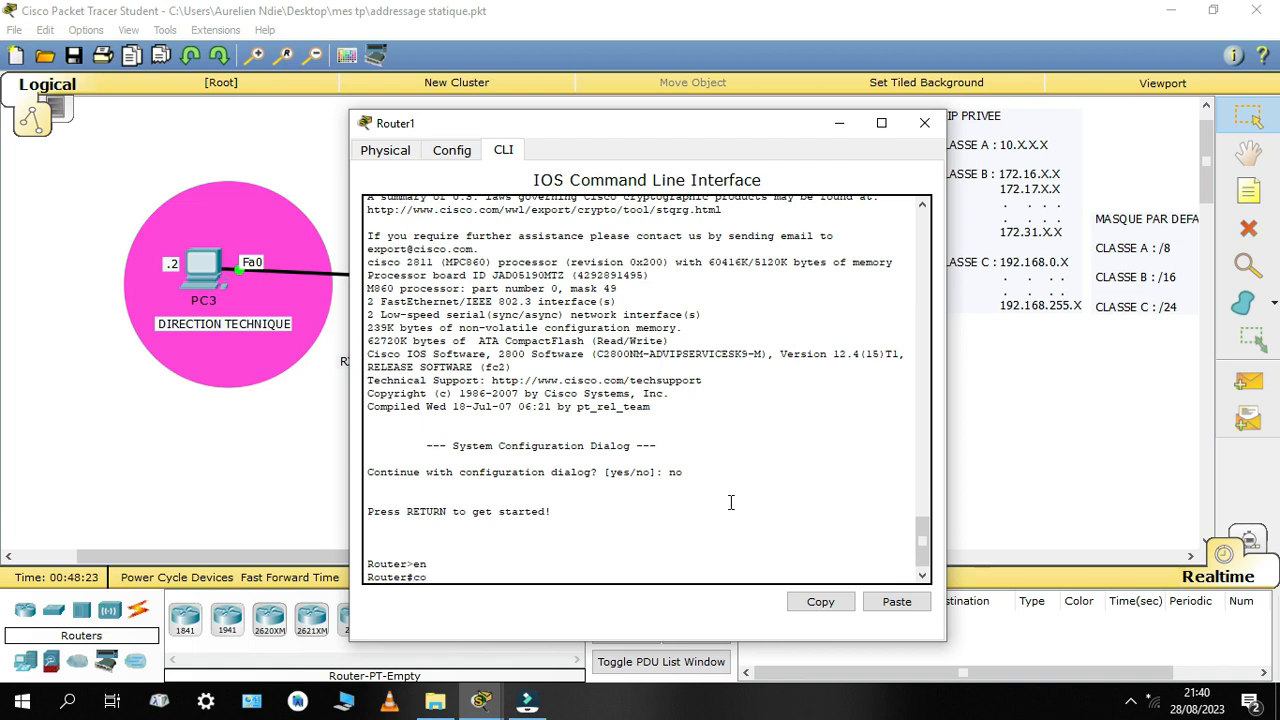
{"action": "type", "text": "conf t"}
{"action": "key", "text": "Return"}
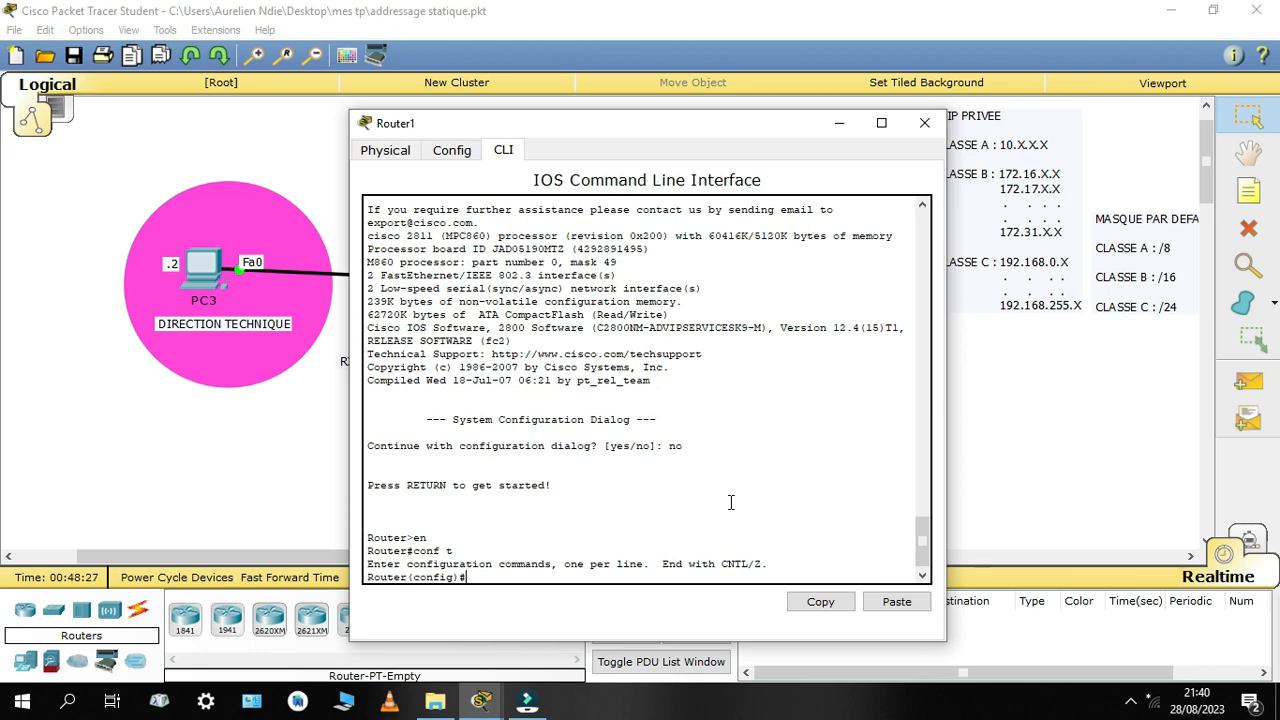
Check which router port connects to the switch, and enter configuration of interface fastEthernet 0/1
{"action": "left_click_drag", "start_coordinate": [655, 128], "coordinate": [716, 342]}
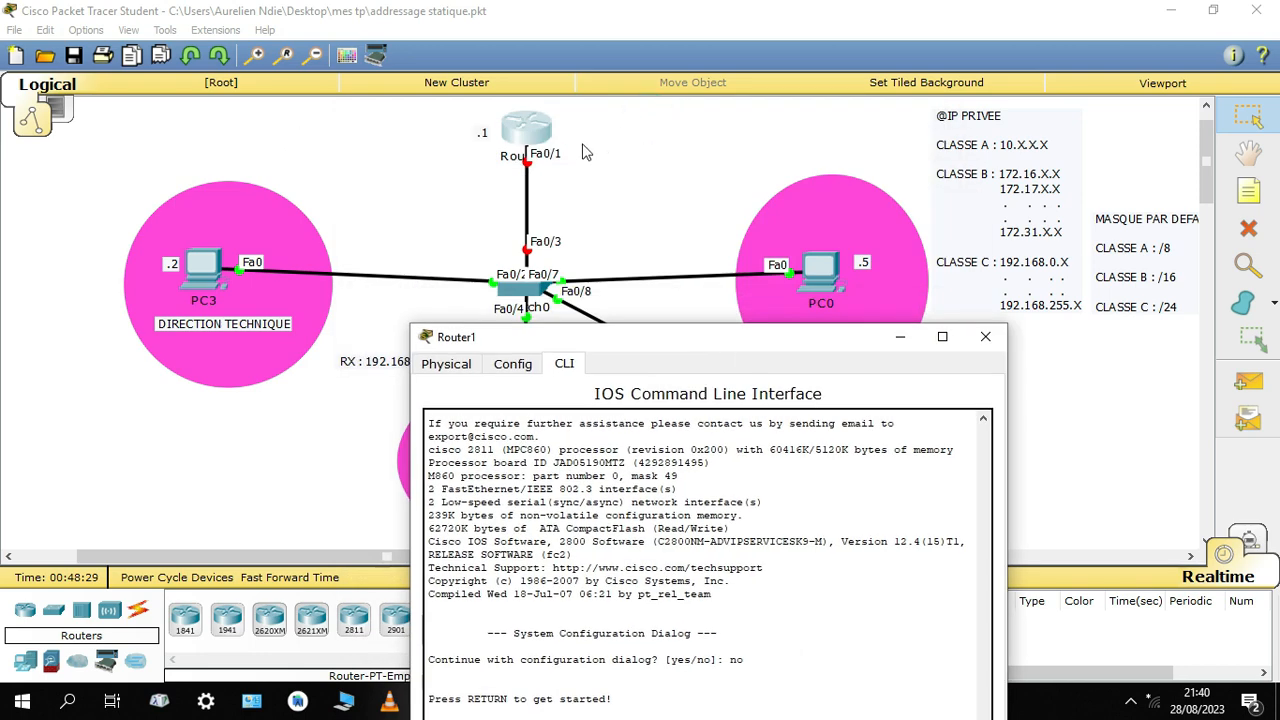
{"action": "left_click", "coordinate": [543, 158]}
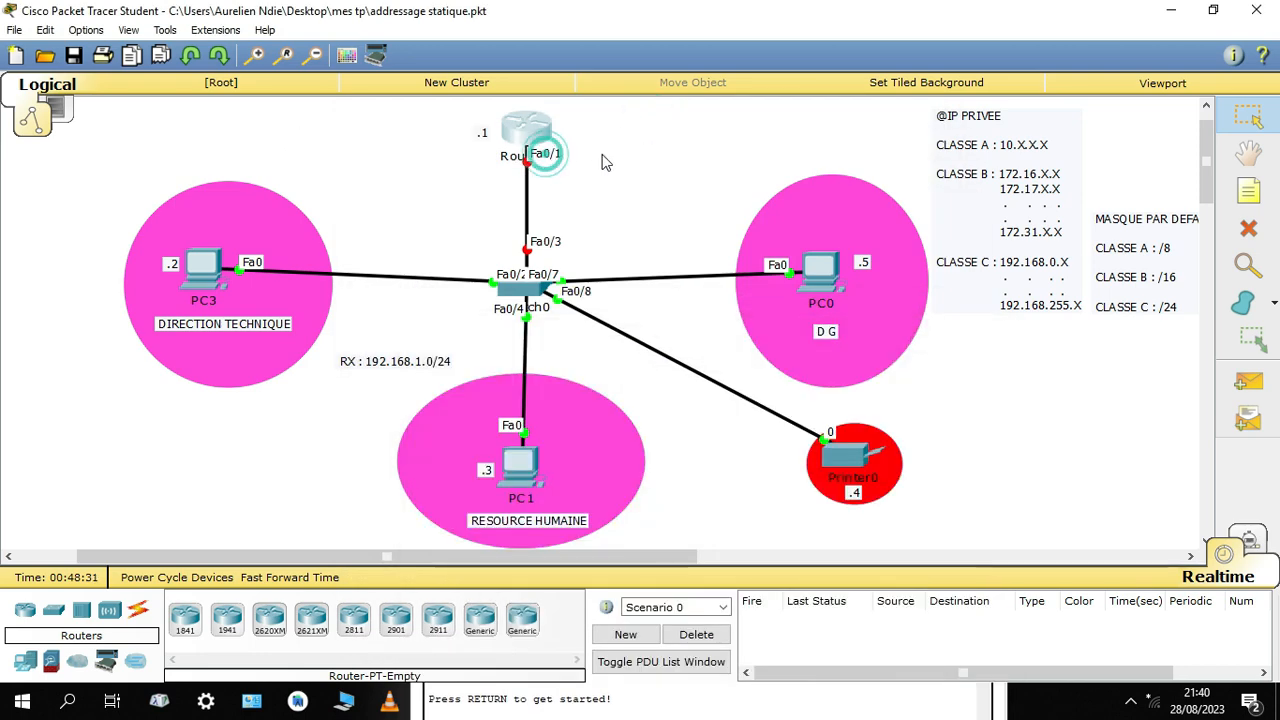
{"action": "left_click", "coordinate": [546, 190]}
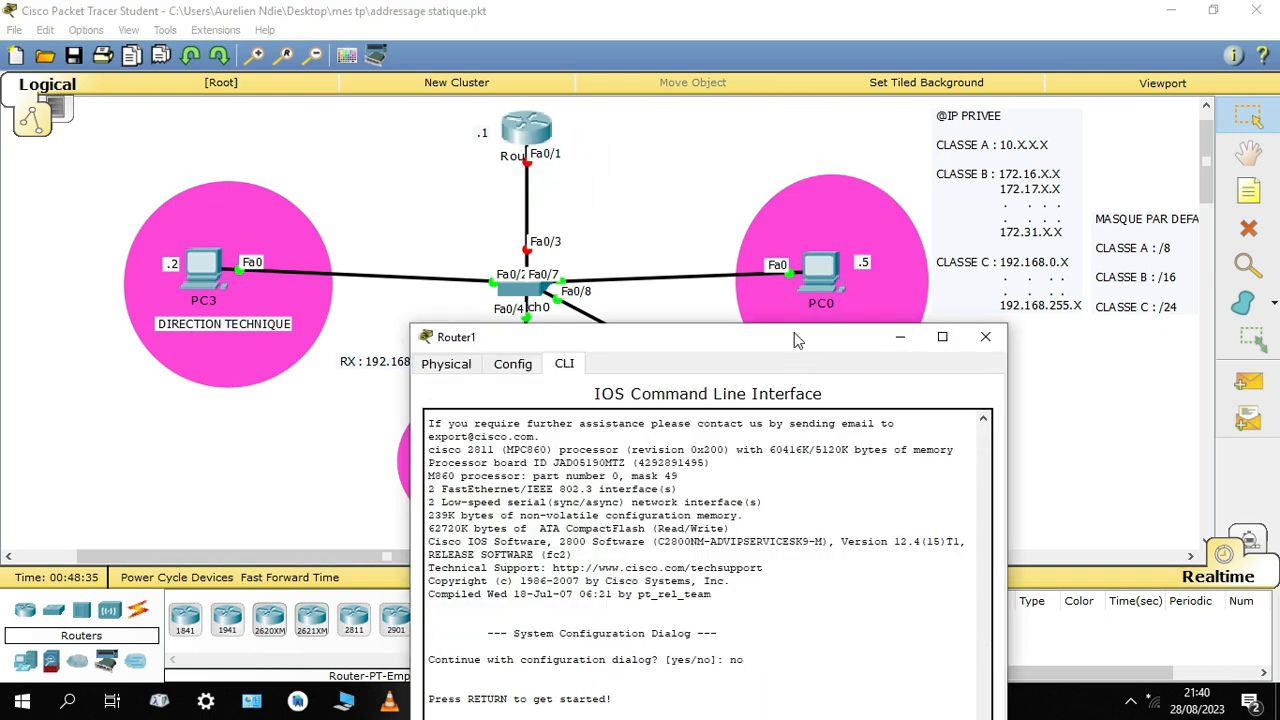
{"action": "left_click_drag", "start_coordinate": [794, 332], "coordinate": [823, 75]}
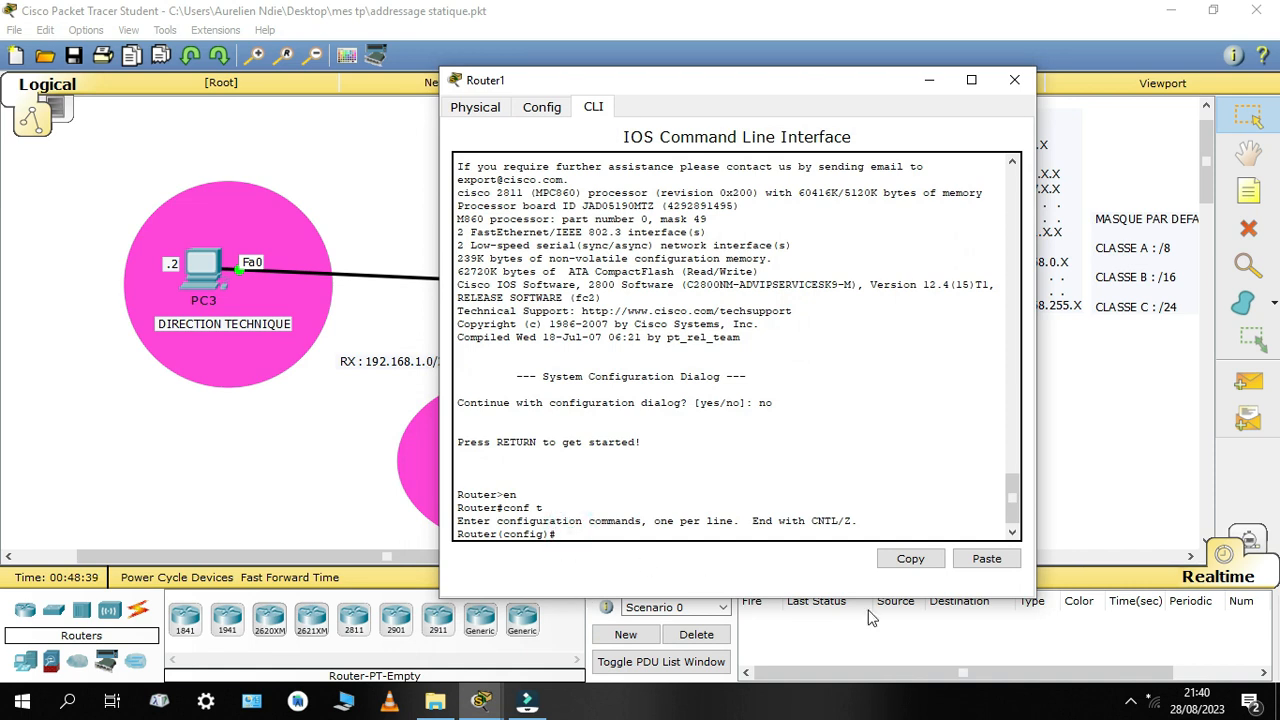
{"action": "type", "text": "i"}
{"action": "type", "text": "nterfa"}
{"action": "type", "text": "s"}
{"action": "key", "text": "Tab"}
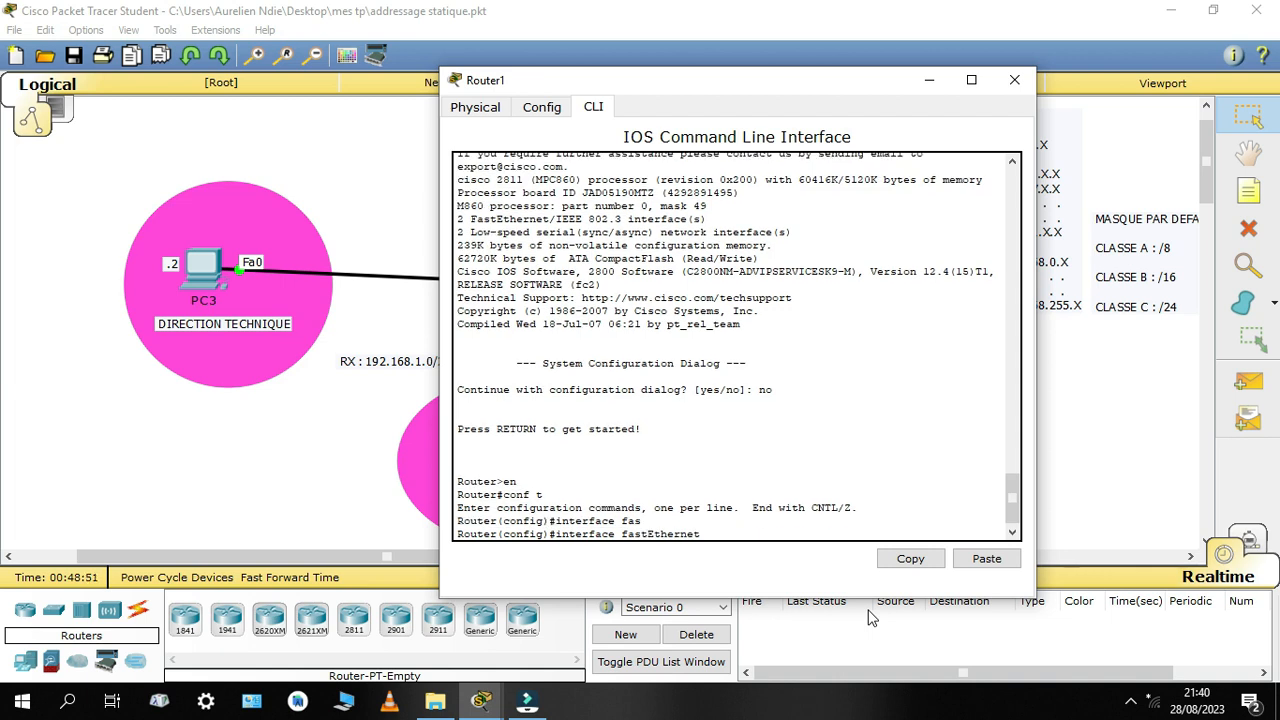
{"action": "type", "text": "0/1"}
{"action": "key", "text": "Return"}
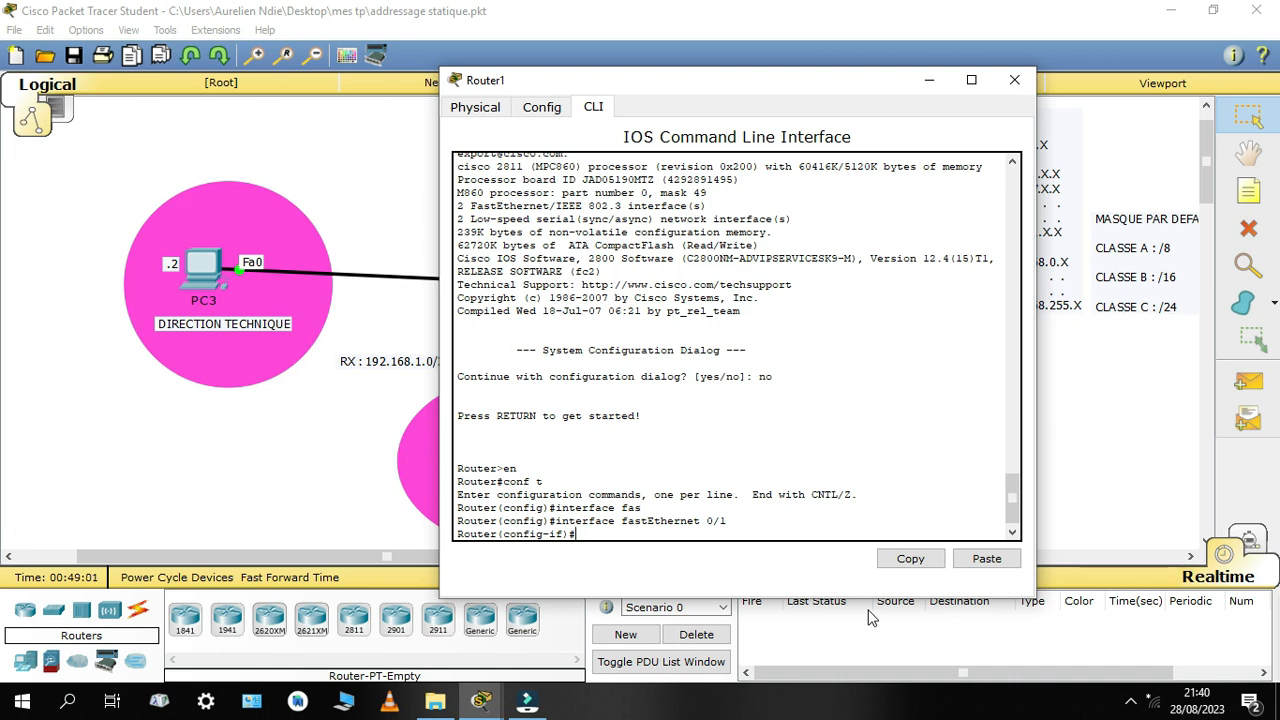
Assign the interface the IP address 192.168.1.1 with subnet mask 255.255.255.0
{"action": "type", "text": "ip address 192.168.1.1 255.25"}
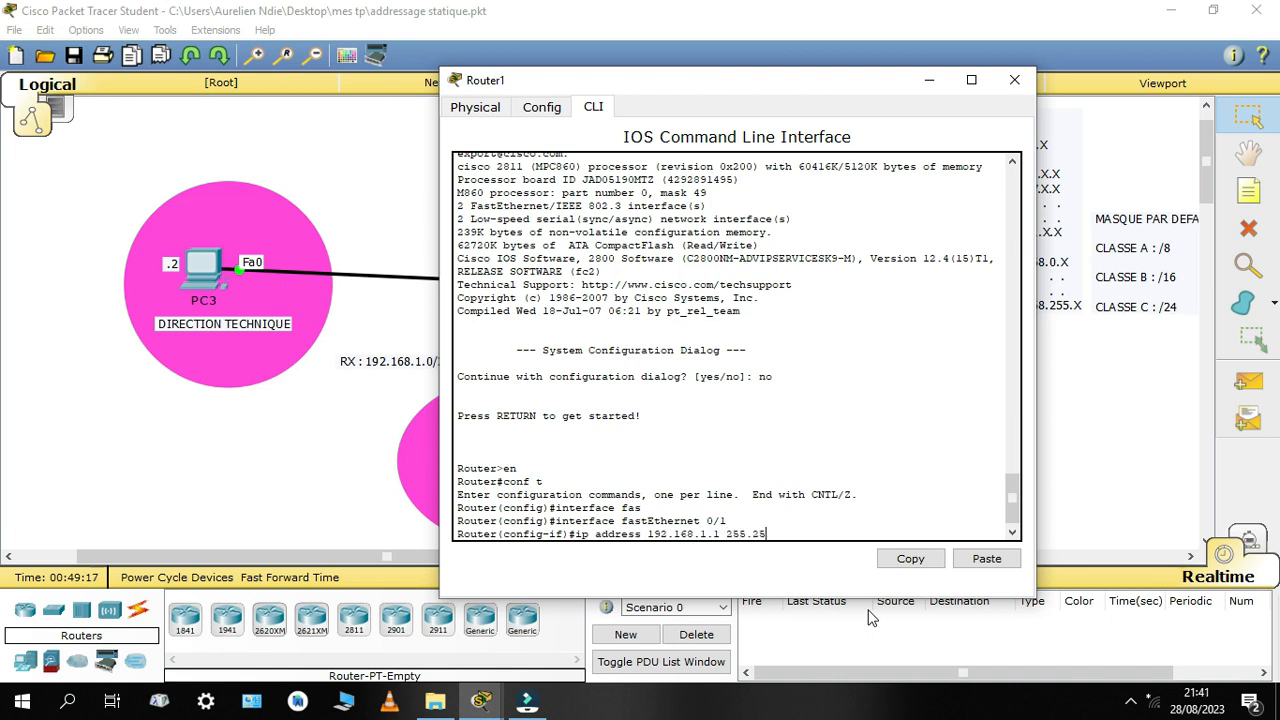
{"action": "type", "text": "5.255.0"}
{"action": "key", "text": "Return"}
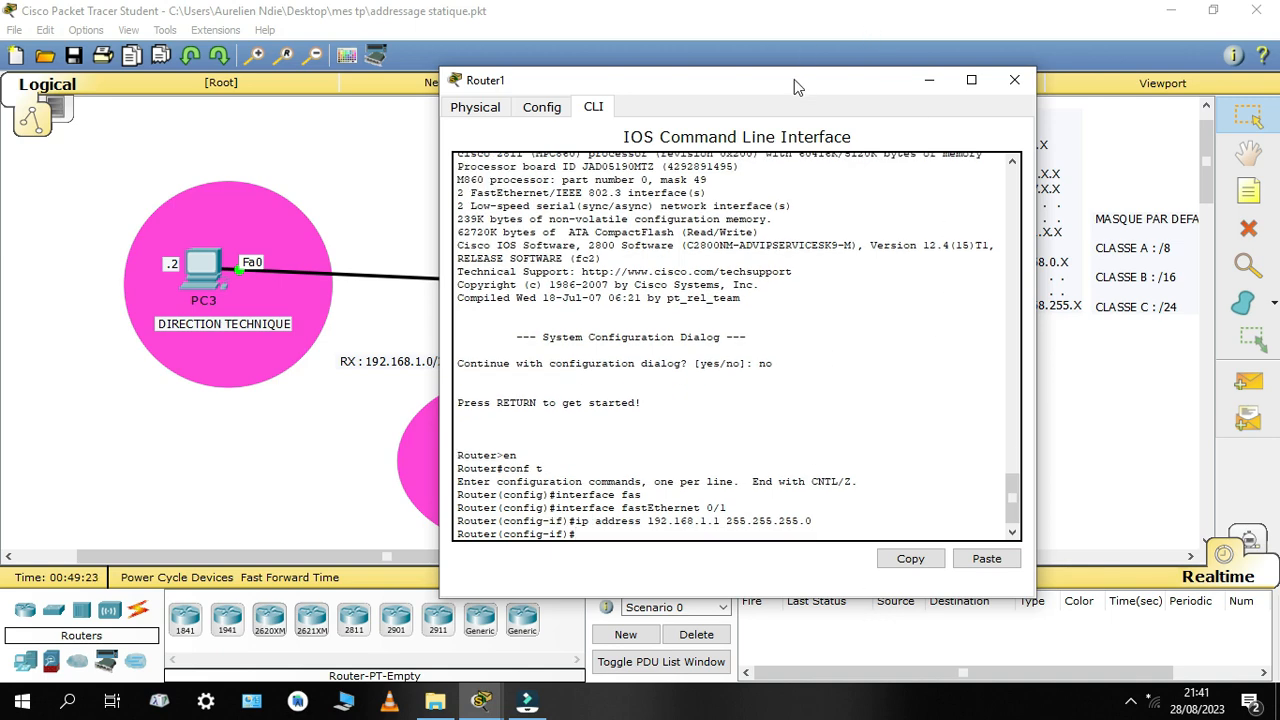
Enable the router interface with no shutdown and leave configuration mode with end
{"action": "left_click_drag", "start_coordinate": [794, 80], "coordinate": [936, 22]}
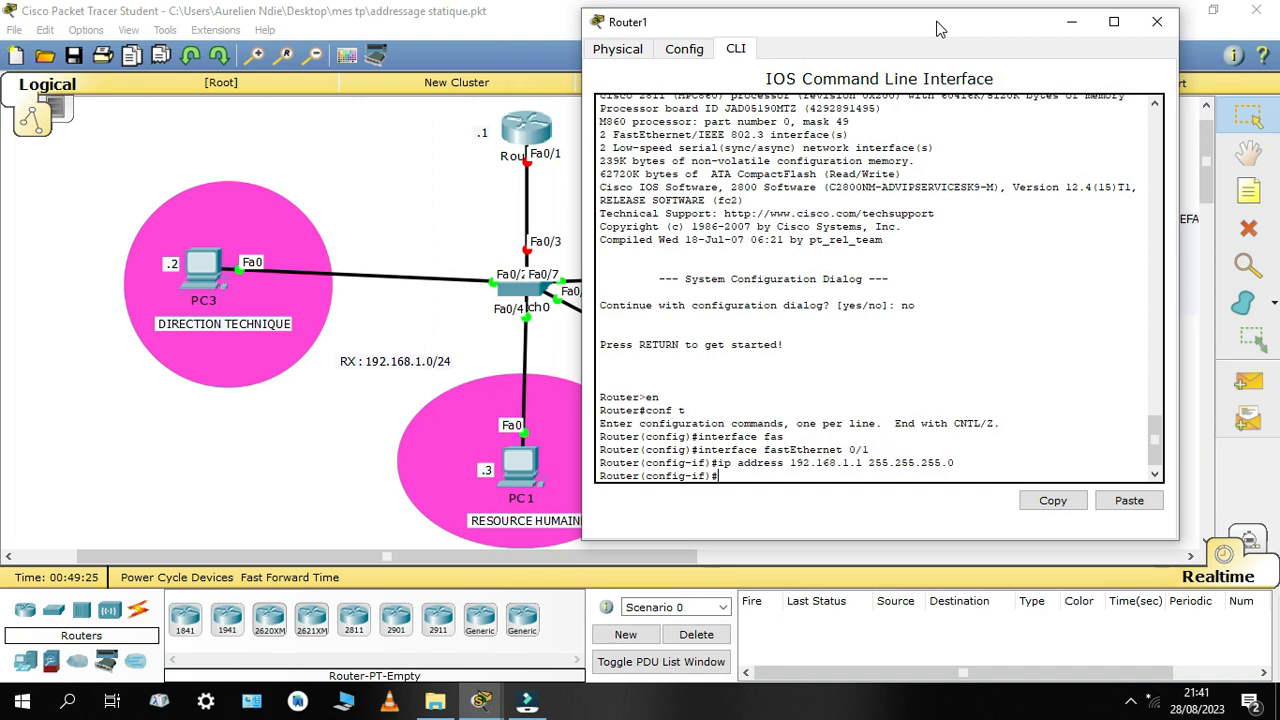
{"action": "type", "text": "no shutdown"}
{"action": "key", "text": "Return"}
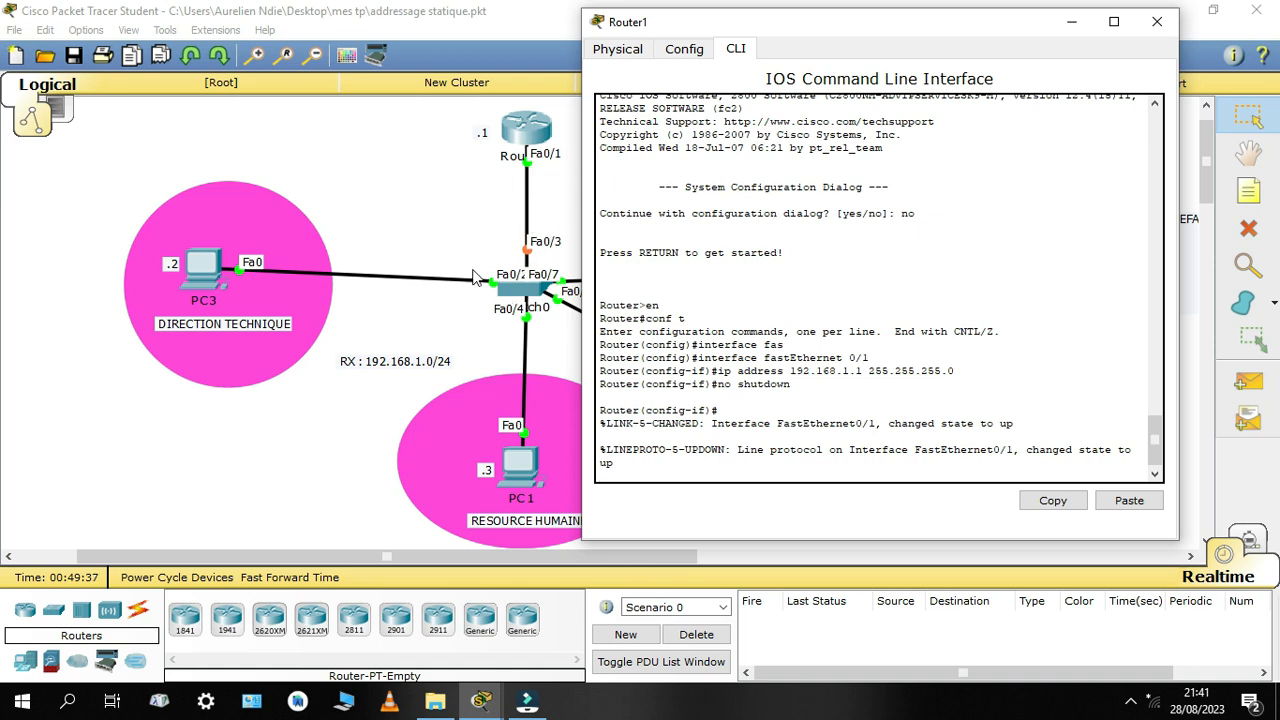
{"action": "key", "text": "Return"}
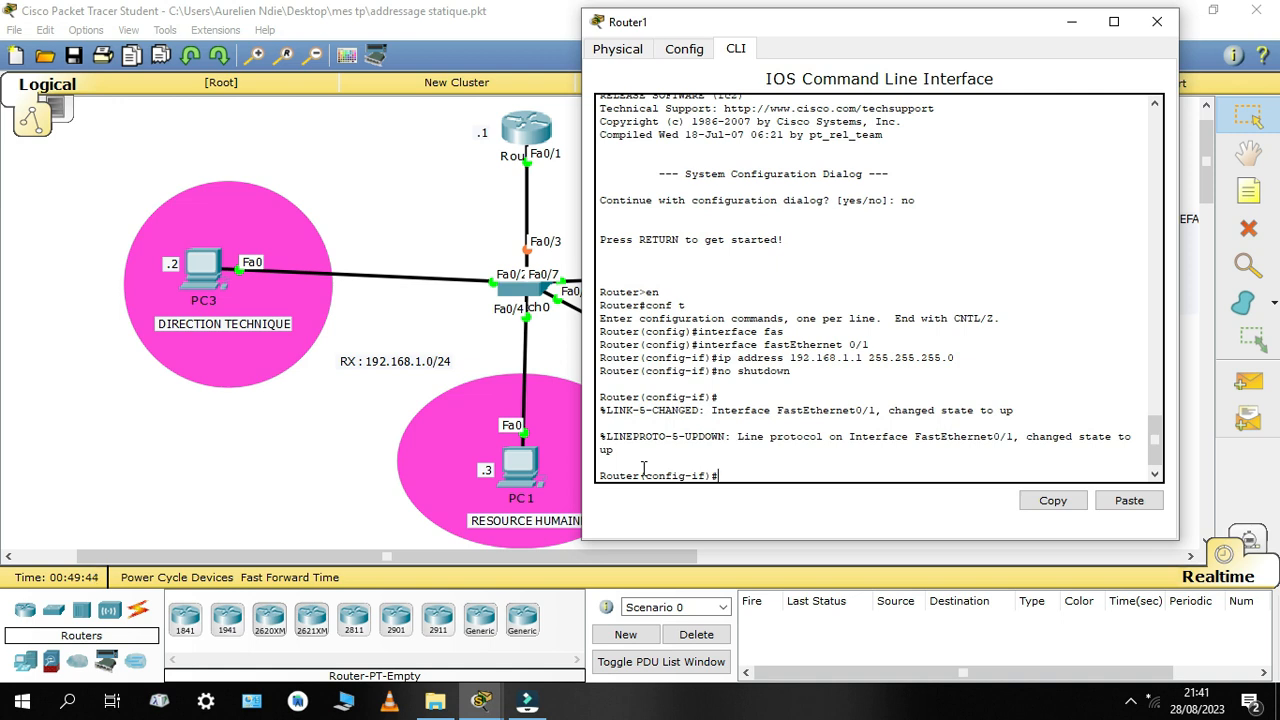
{"action": "type", "text": "end"}
{"action": "key", "text": "Return"}
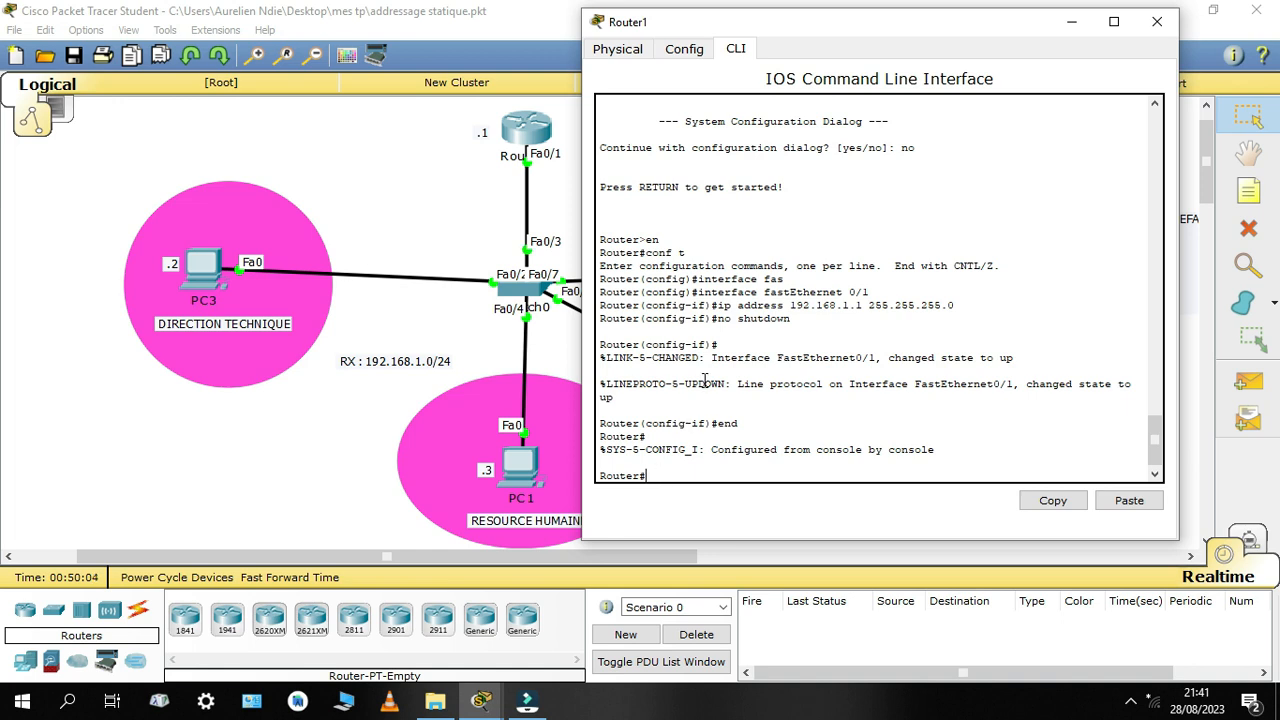
Save the router's configuration with copy running-config startup-config, accept the default destination filename and close Router1's window
{"action": "type", "text": "copy runn"}
{"action": "key", "text": "Tab"}
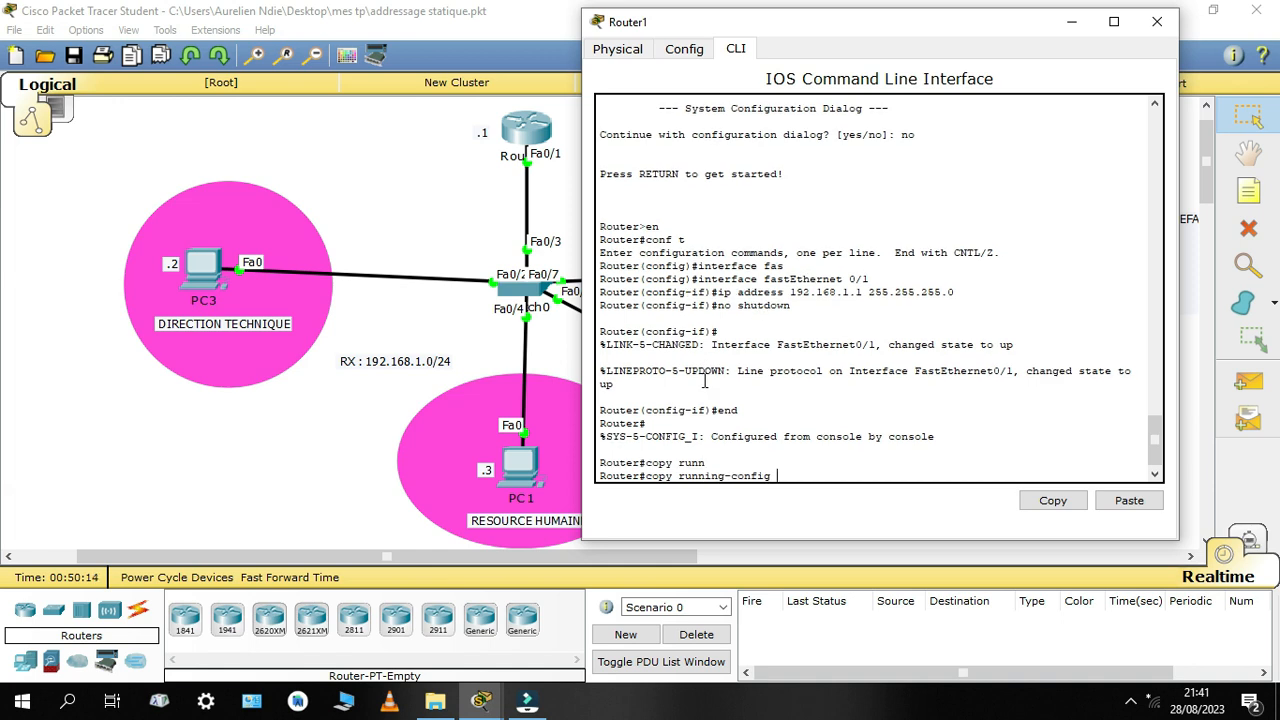
{"action": "type", "text": "star"}
{"action": "key", "text": "Tab"}
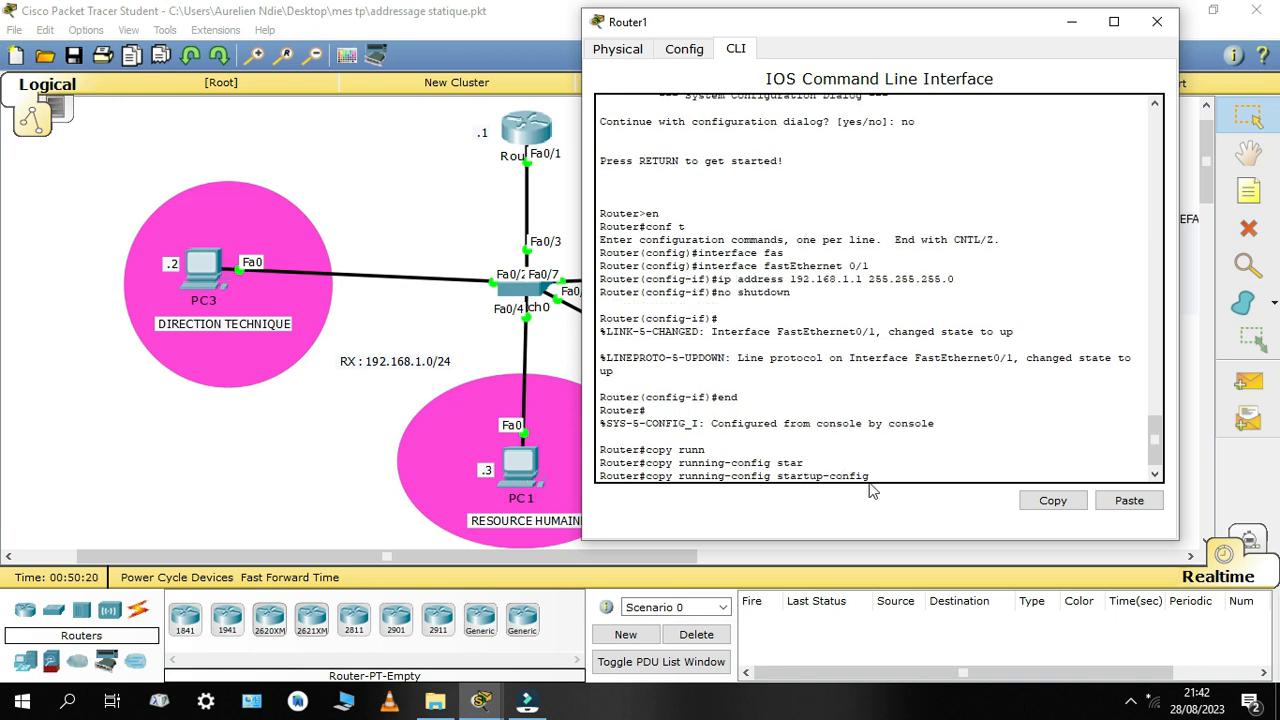
{"action": "left_click_drag", "start_coordinate": [870, 478], "coordinate": [646, 476]}
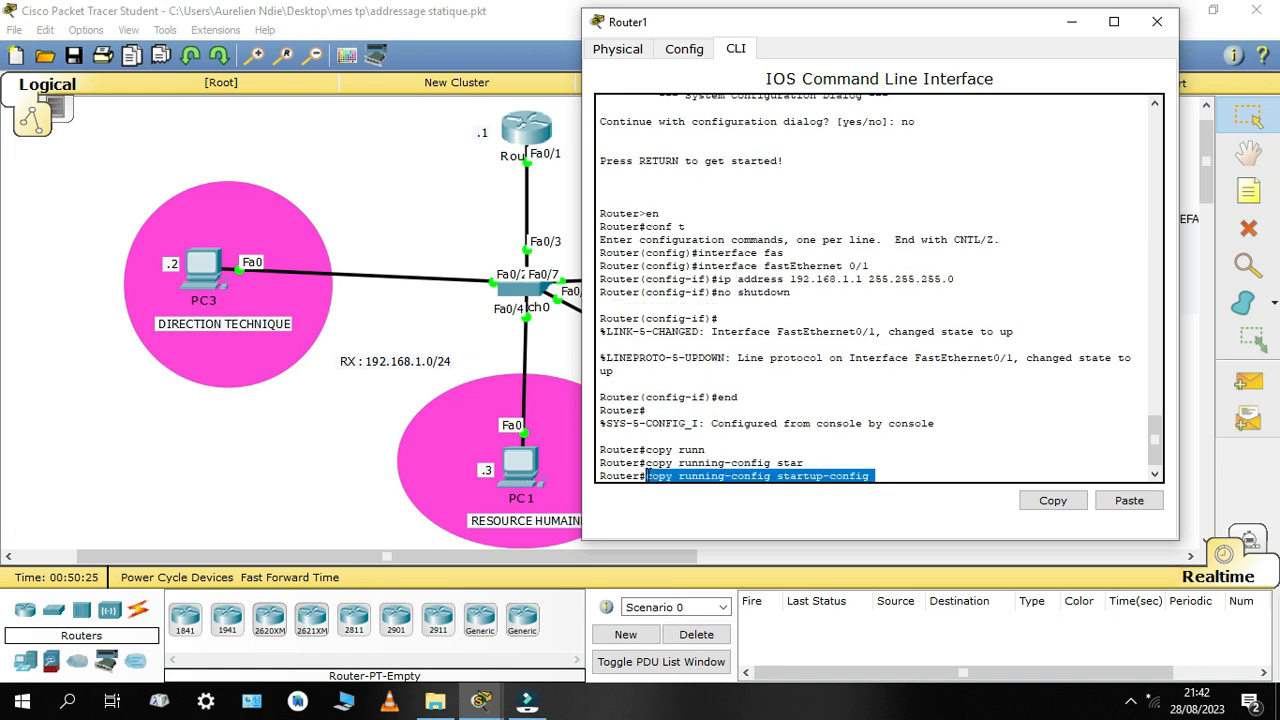
{"action": "left_click", "coordinate": [878, 478]}
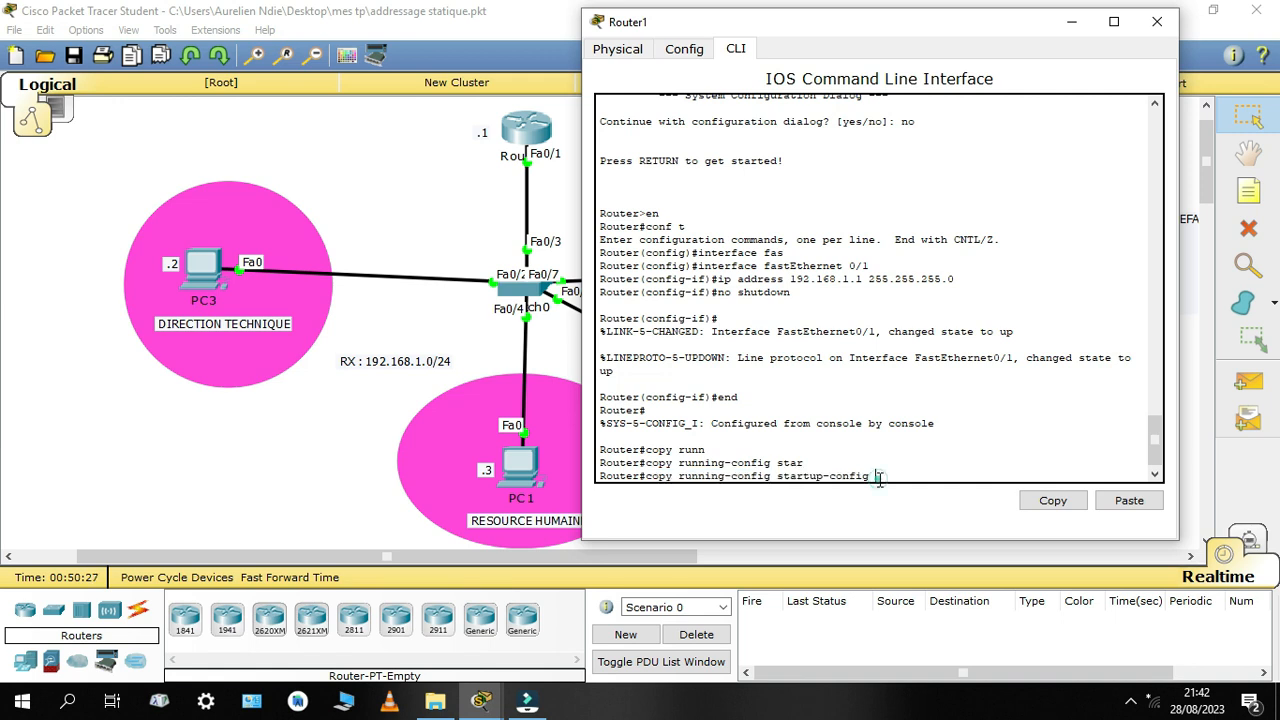
{"action": "left_click", "coordinate": [878, 478]}
{"action": "key", "text": "Return"}
{"action": "key", "text": "Return"}
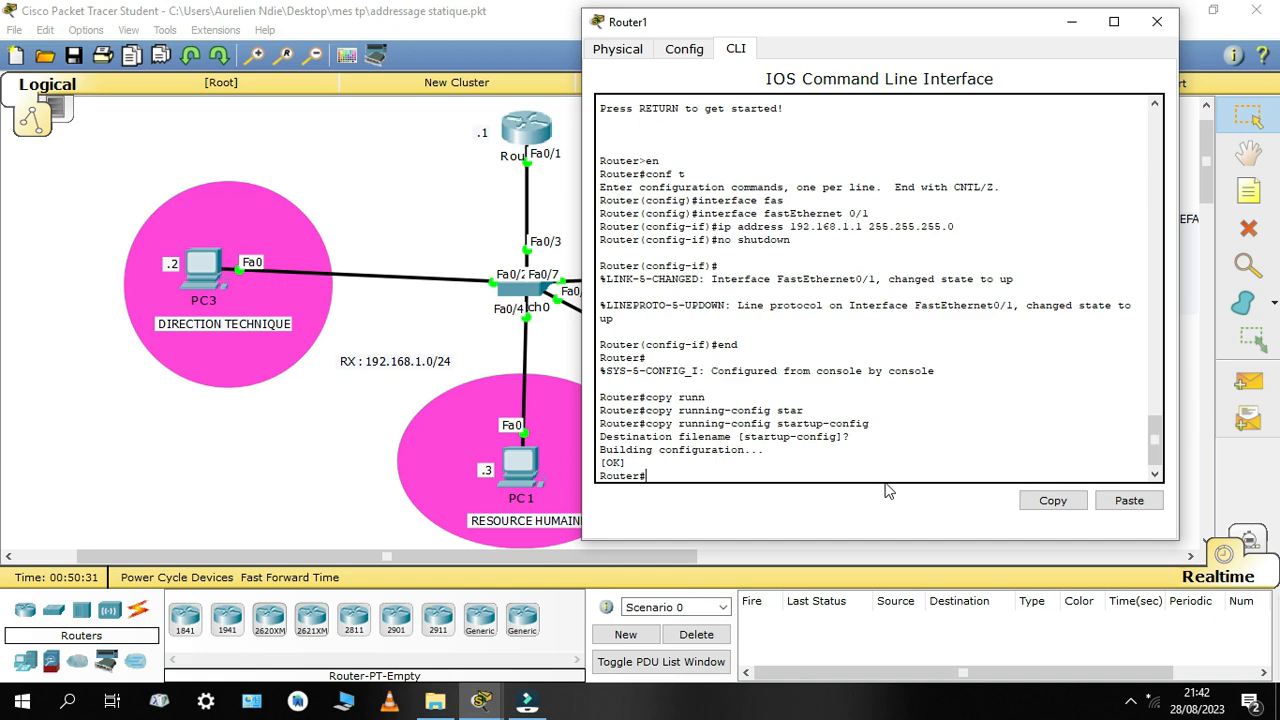
{"action": "left_click", "coordinate": [1153, 33]}
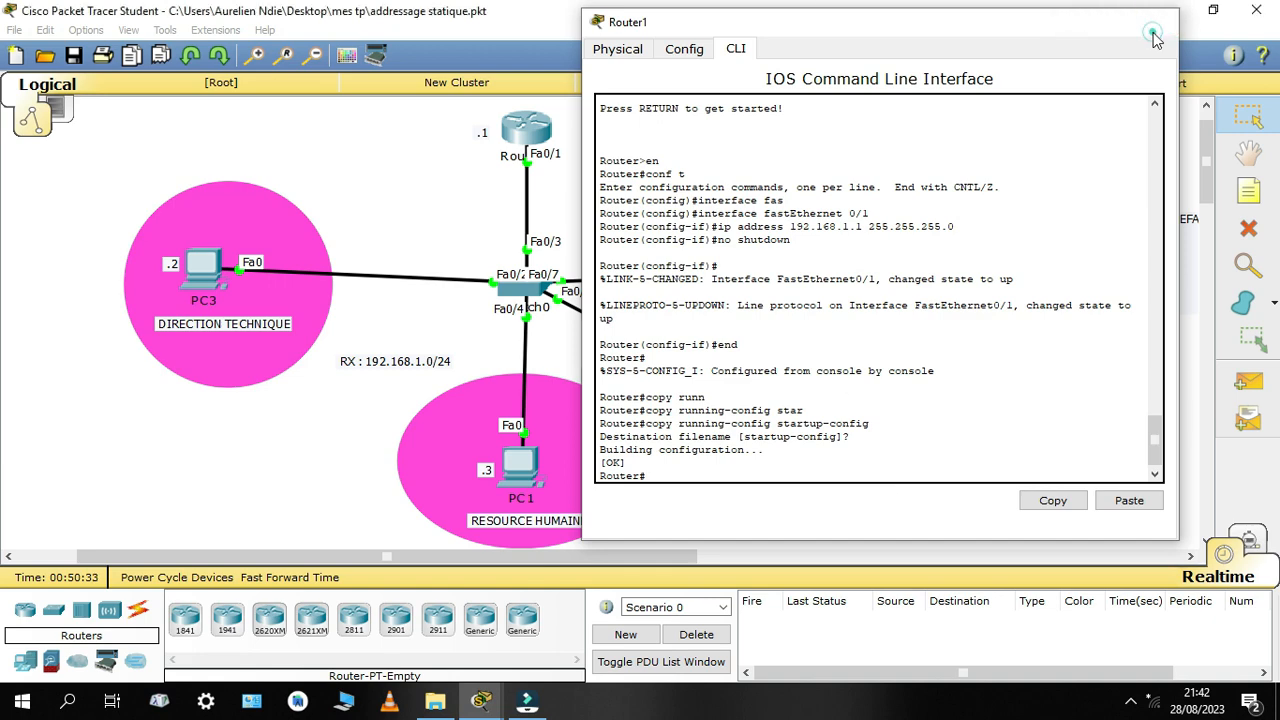
Ping the router at 192.168.1.1 again from PC0's command prompt
{"action": "left_click", "coordinate": [818, 262]}
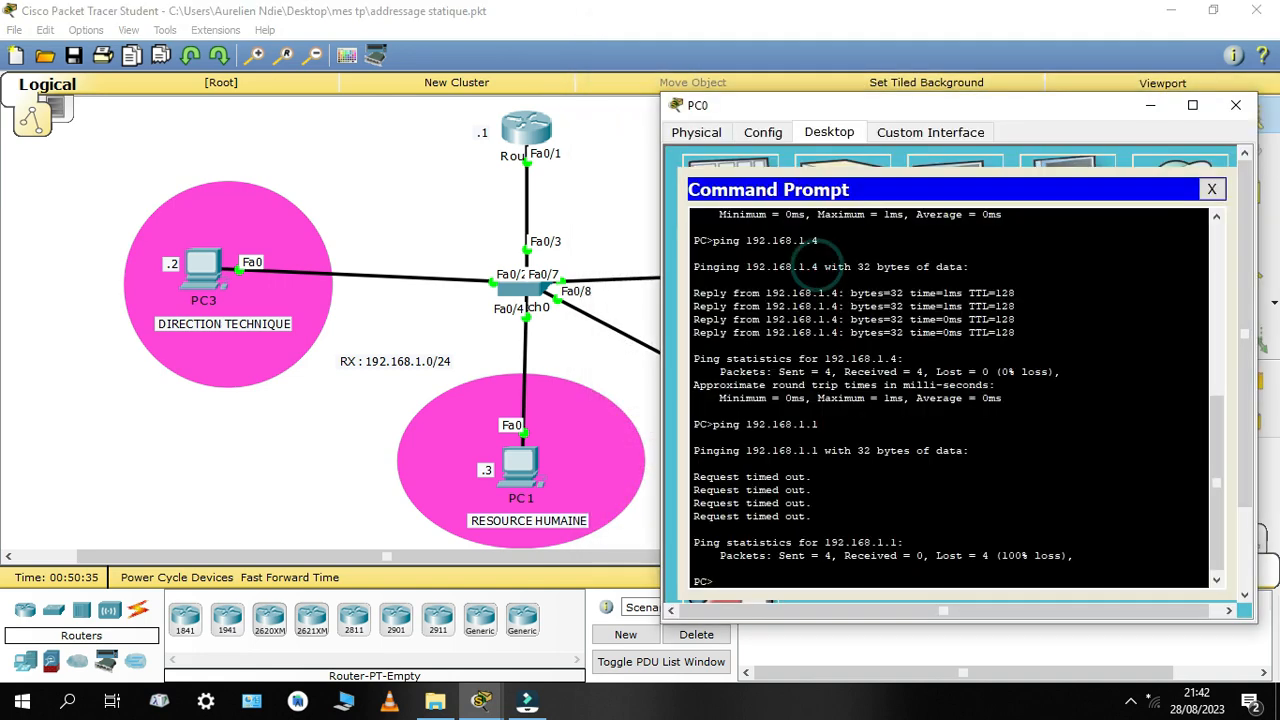
{"action": "left_click", "coordinate": [741, 577]}
{"action": "key", "text": "Up"}
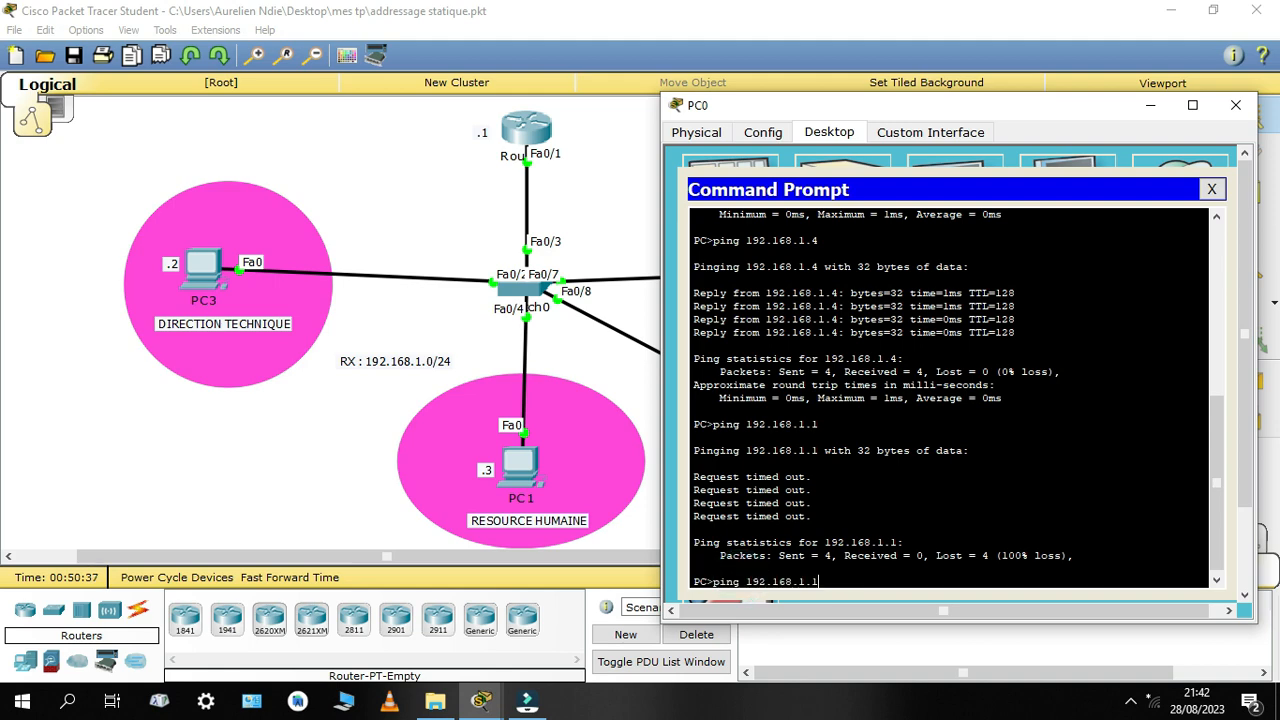
{"action": "key", "text": "Return"}
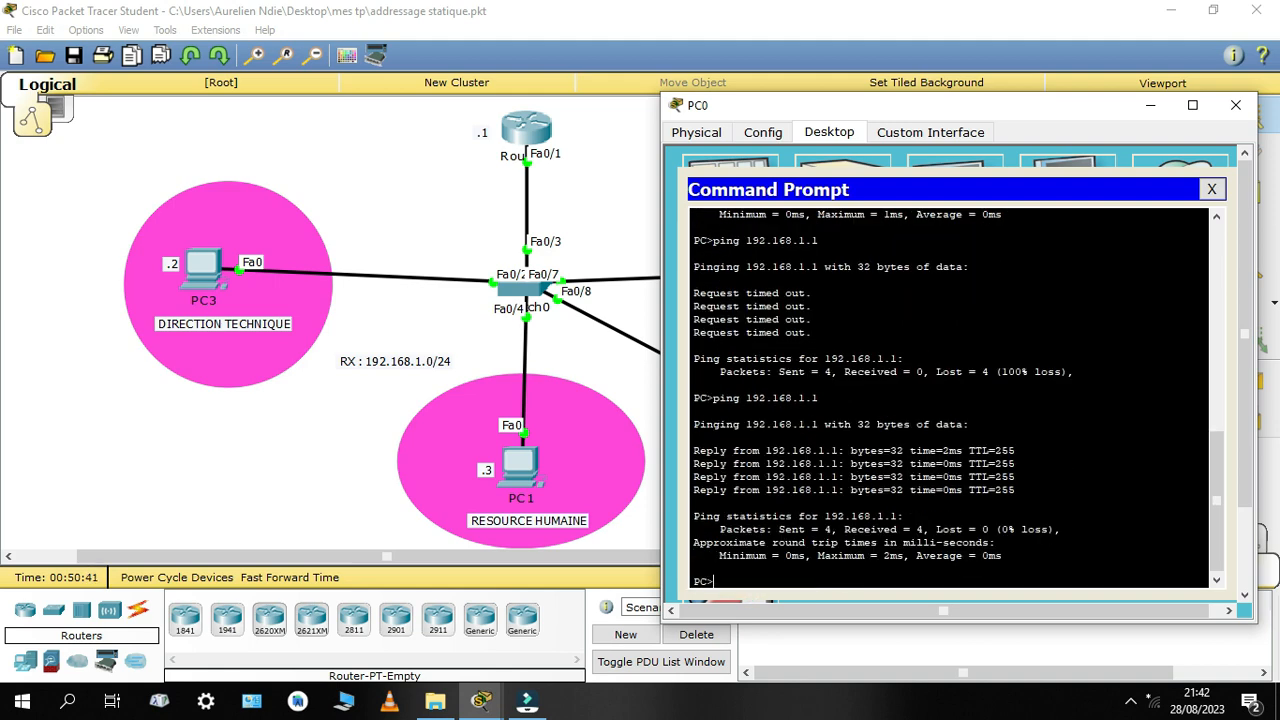
Ping the external address 8.8.8.8 from PC0's command prompt
{"action": "key", "text": "Up"}
{"action": "key", "text": "BackSpace"}
{"action": "key", "text": "BackSpace"}
{"action": "key", "text": "BackSpace"}
{"action": "key", "text": "BackSpace"}
{"action": "key", "text": "BackSpace"}
{"action": "key", "text": "BackSpace"}
{"action": "key", "text": "BackSpace"}
{"action": "key", "text": "BackSpace"}
{"action": "key", "text": "BackSpace"}
{"action": "type", "text": "8.8.8.8"}
{"action": "key", "text": "Return"}
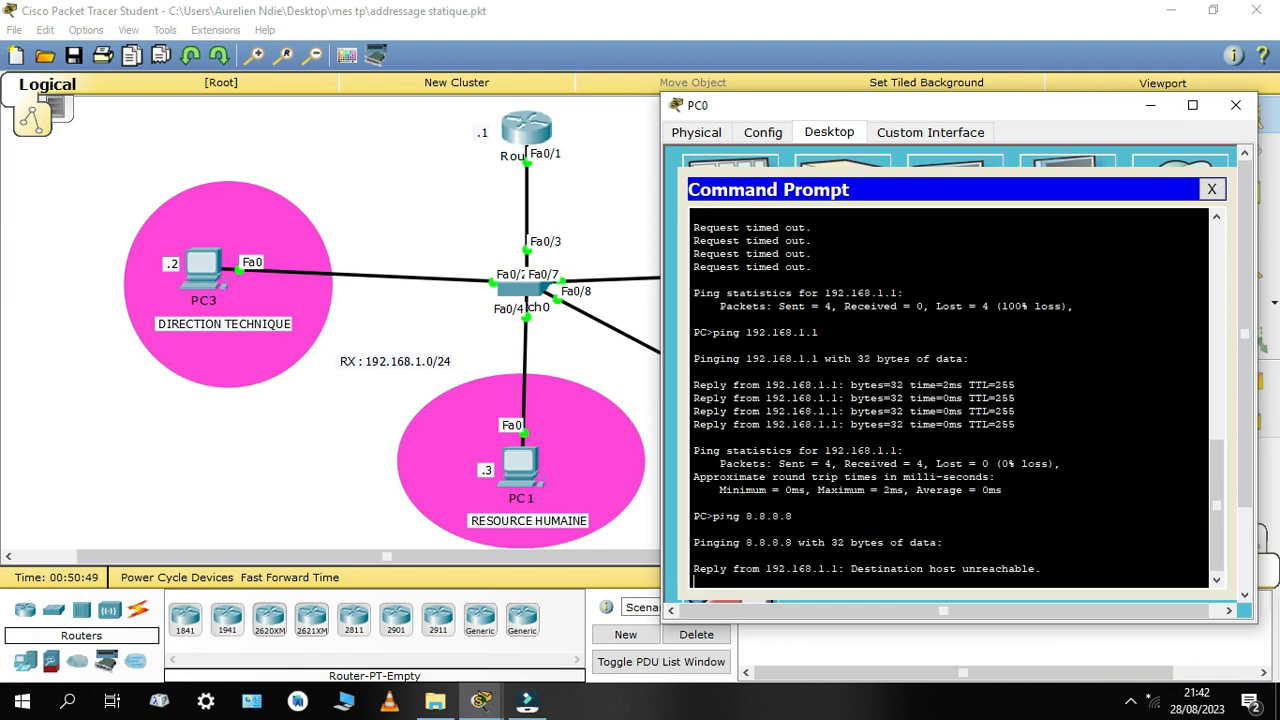
{"action": "left_click_drag", "start_coordinate": [792, 516], "coordinate": [746, 516]}
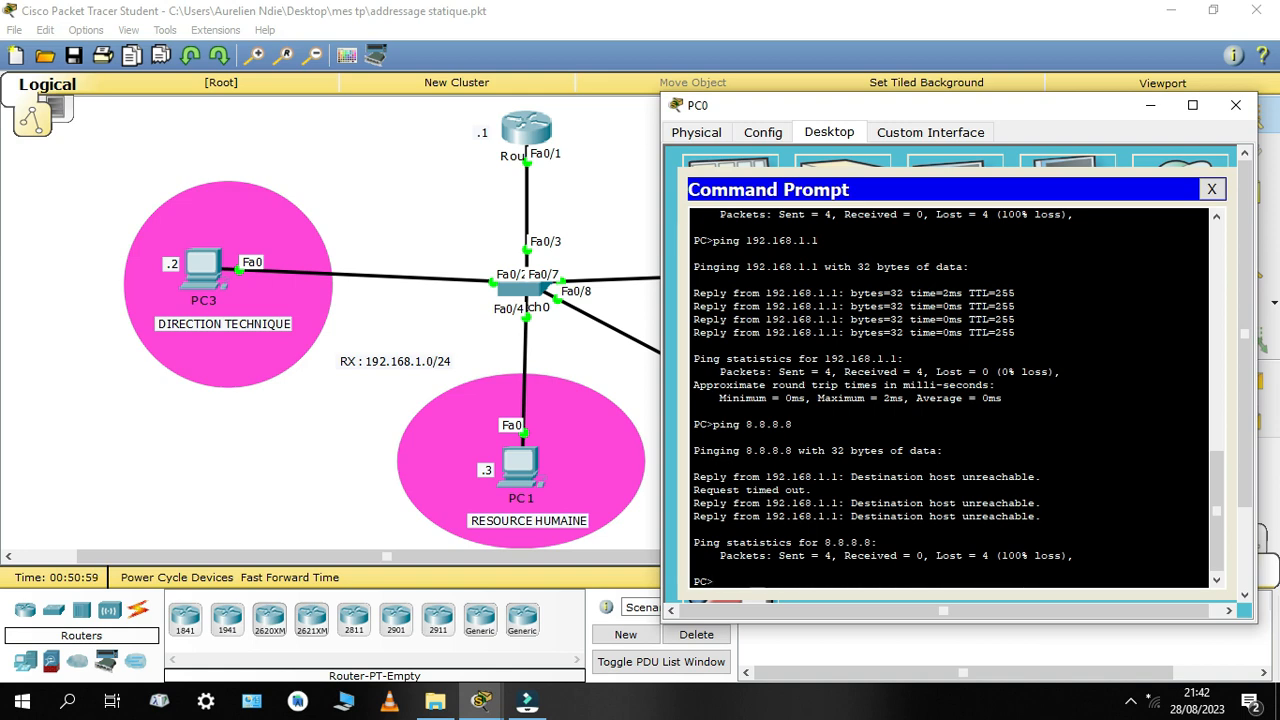
Repeat the ping to 8.8.8.8 from PC0 and examine its replies and packet statistics
{"action": "key", "text": "Up"}
{"action": "key", "text": "Return"}
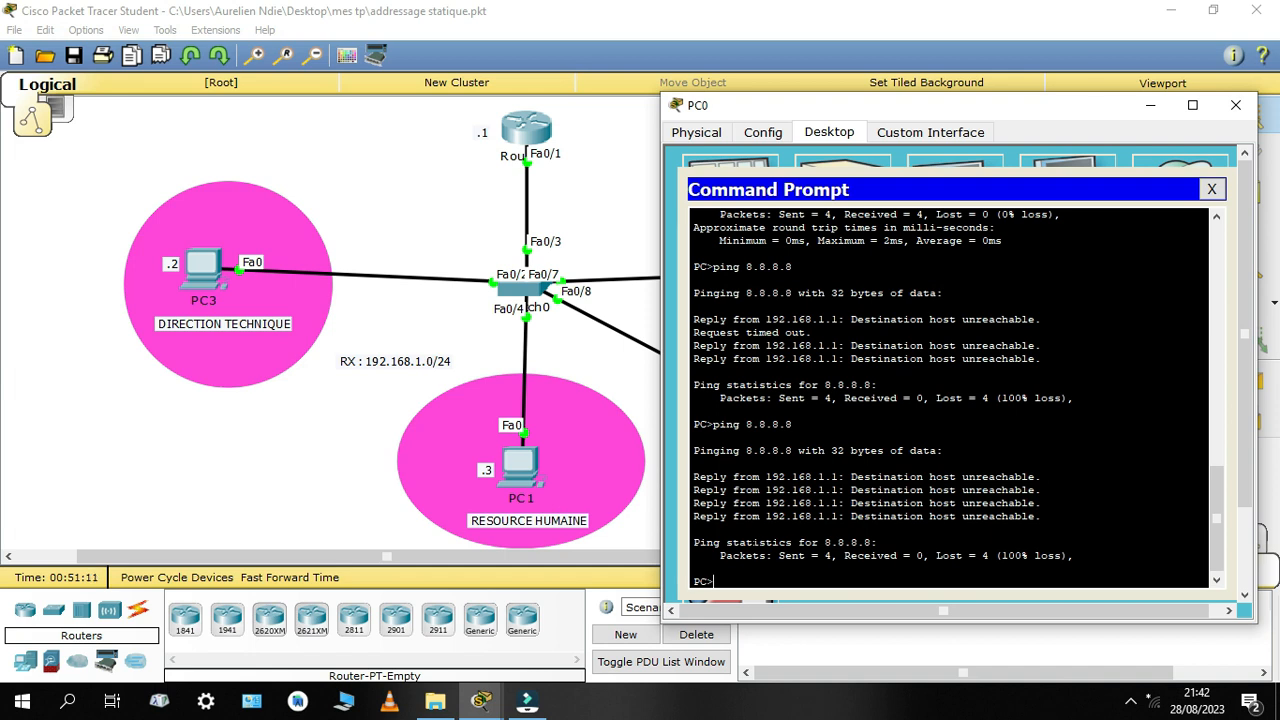
{"action": "double_click", "coordinate": [780, 424]}
{"action": "left_click_drag", "start_coordinate": [802, 425], "coordinate": [748, 424]}
{"action": "left_click", "coordinate": [731, 578]}
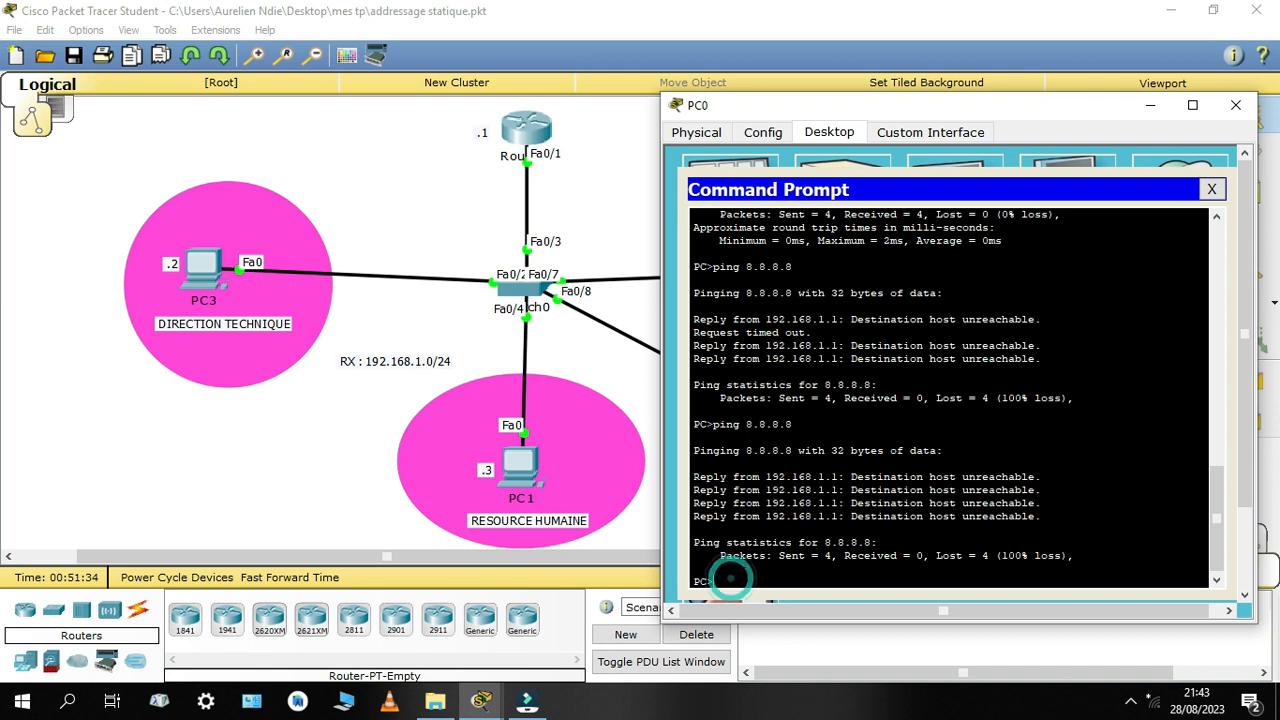